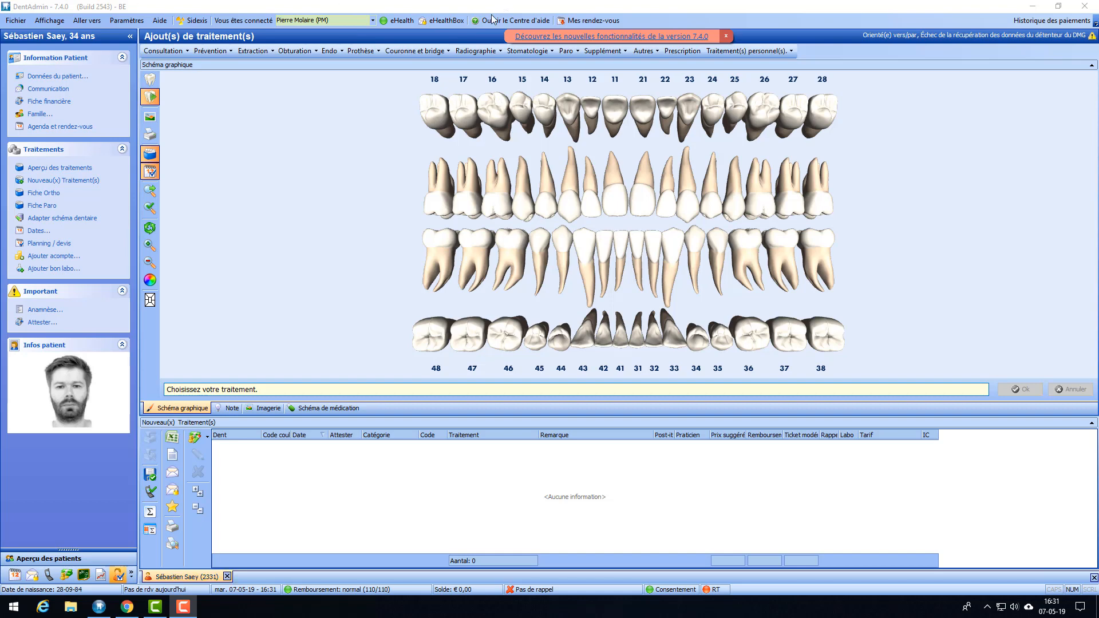
- Start a new prescription for the patient, search for "dafalgan" and add Dafalgan compr. efferv. (séc.) 500 mg 40 X
left_click(384, 85)
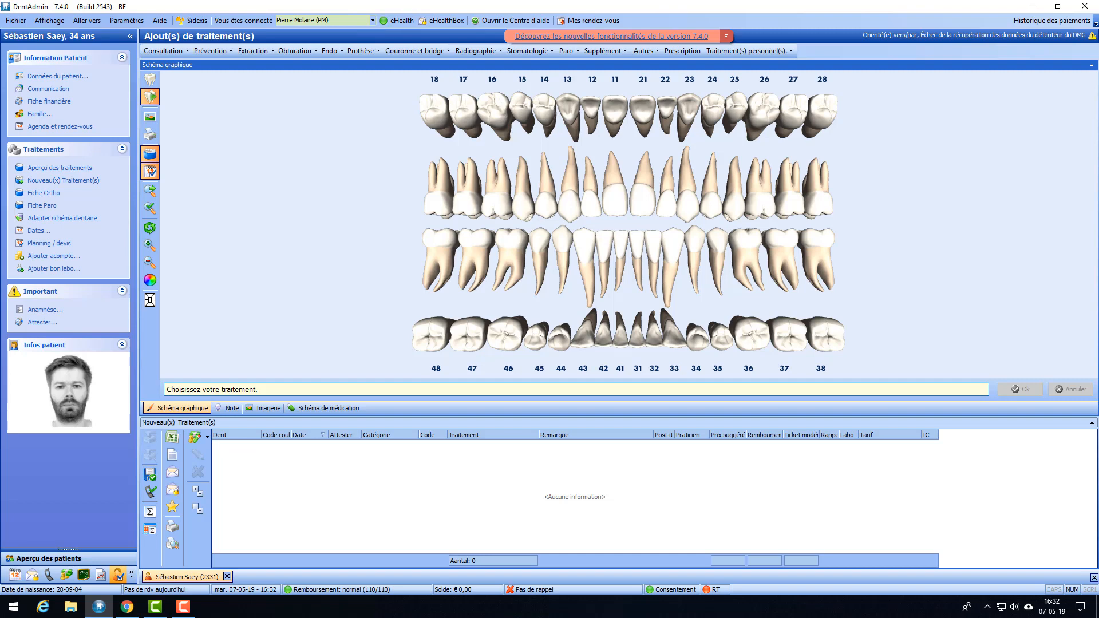
left_click(73, 181)
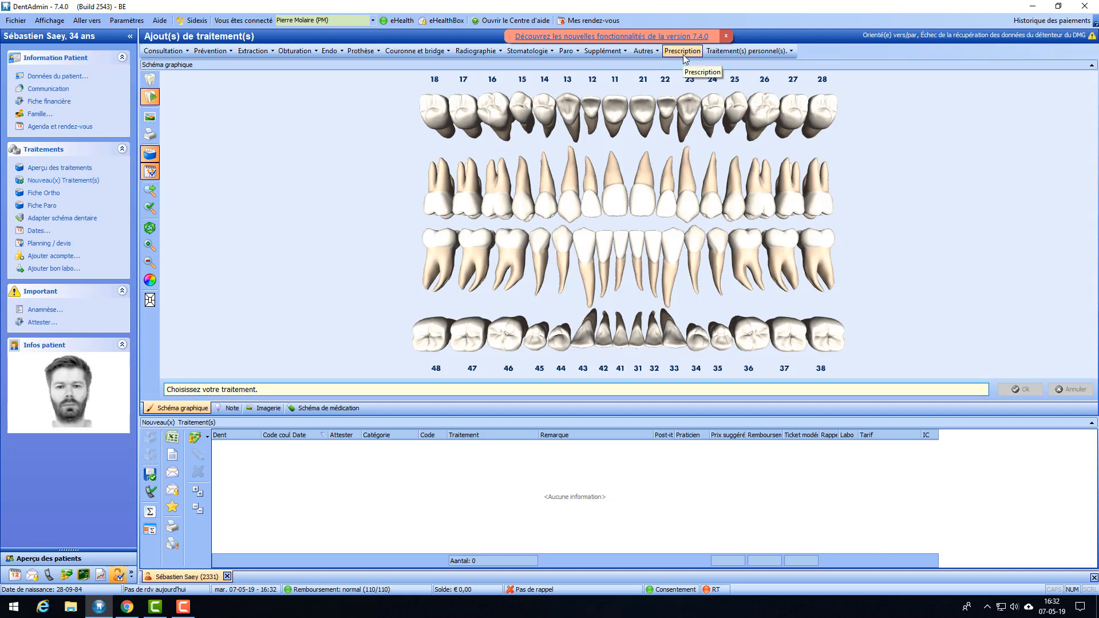
left_click(684, 55)
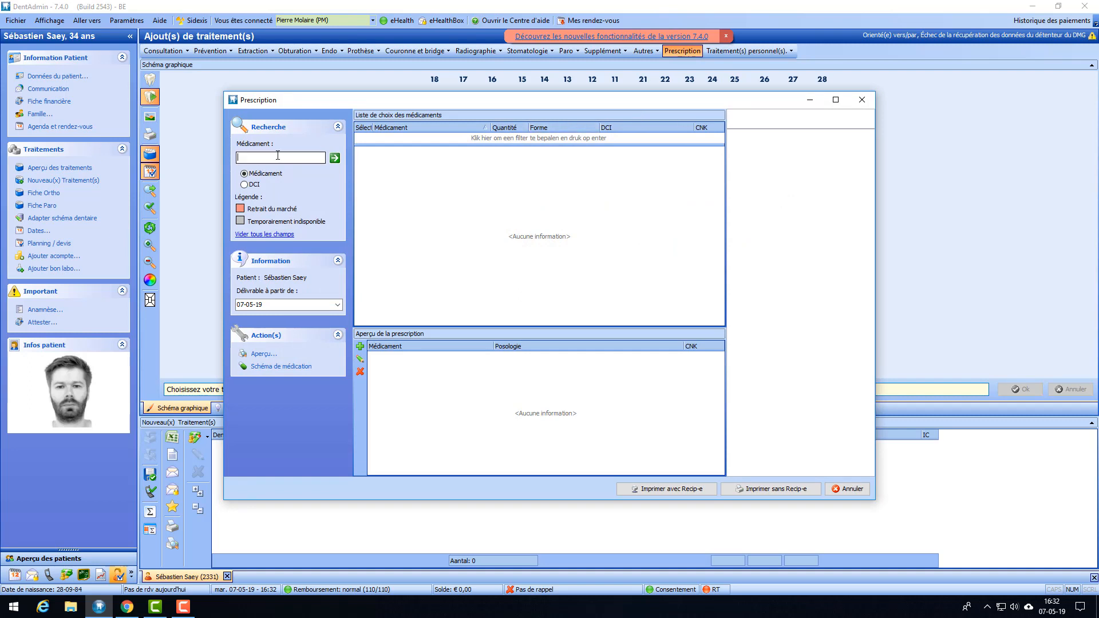
type("dafalgan")
key("Return")
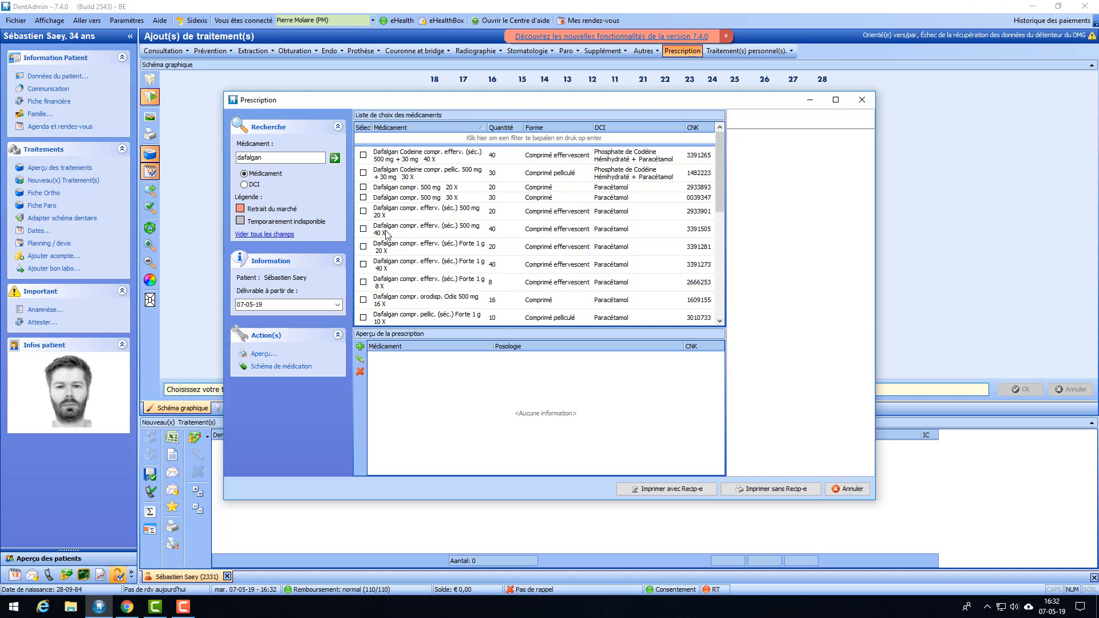
left_click(363, 229)
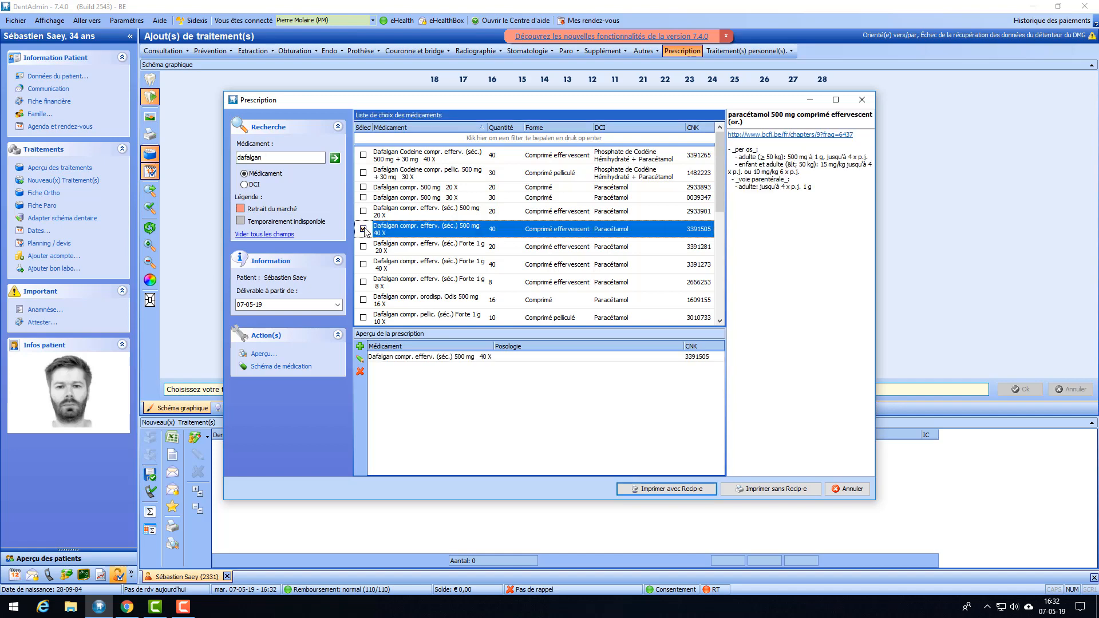
- Search for "amoxicilline" and add the Amoxicilline EG compr. pellic. (séc.) 1 g packs of 20 and 8 to the prescription
left_click(273, 156)
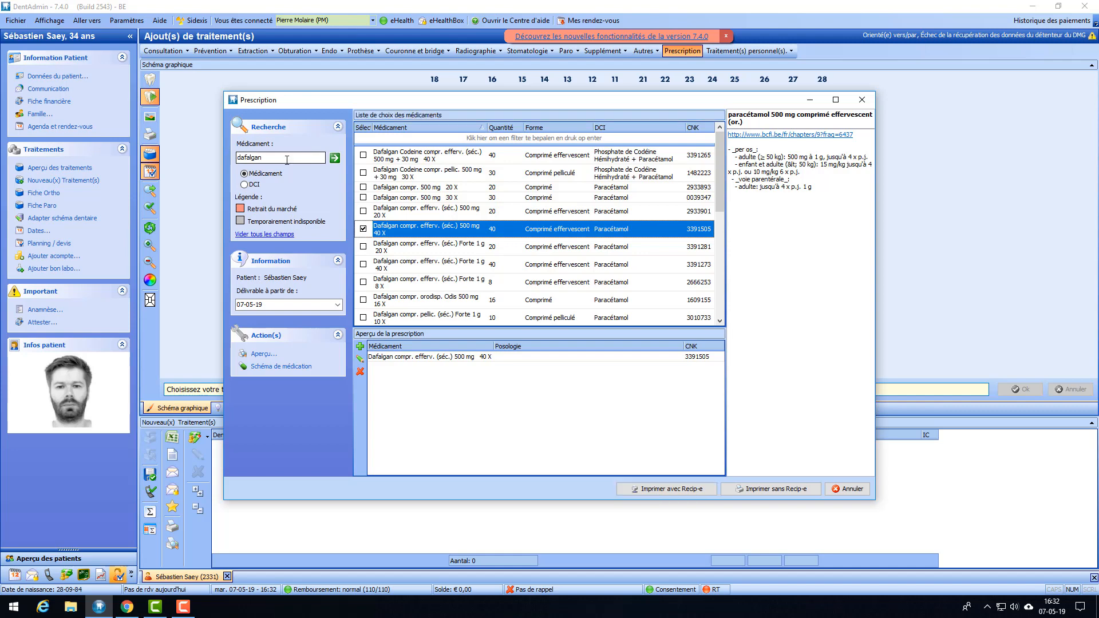
type("amoxi")
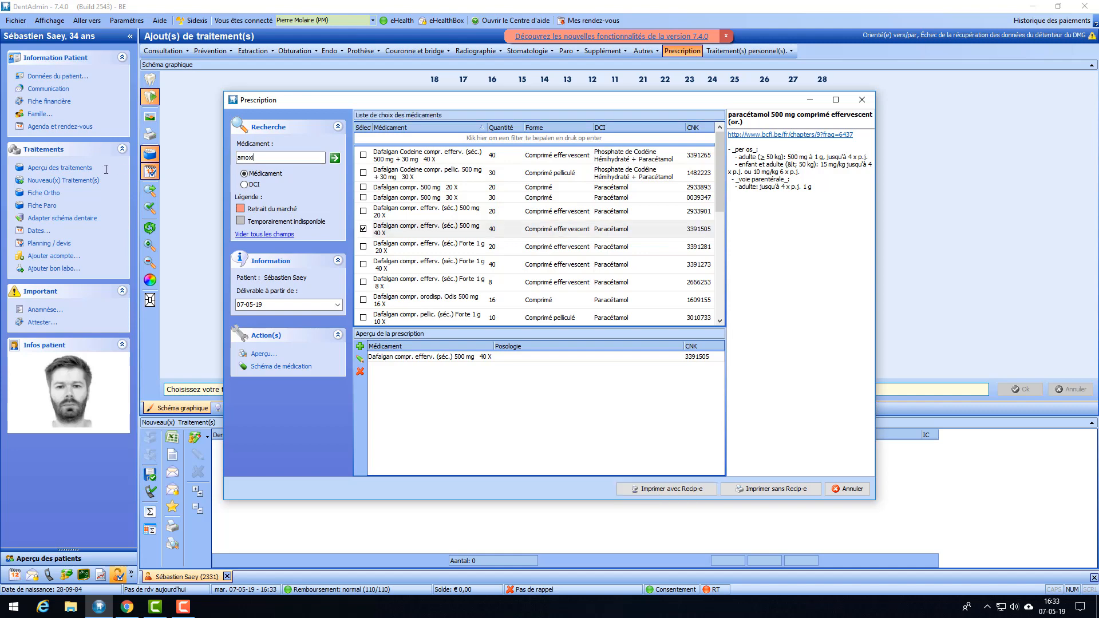
type("cilline")
key("Return")
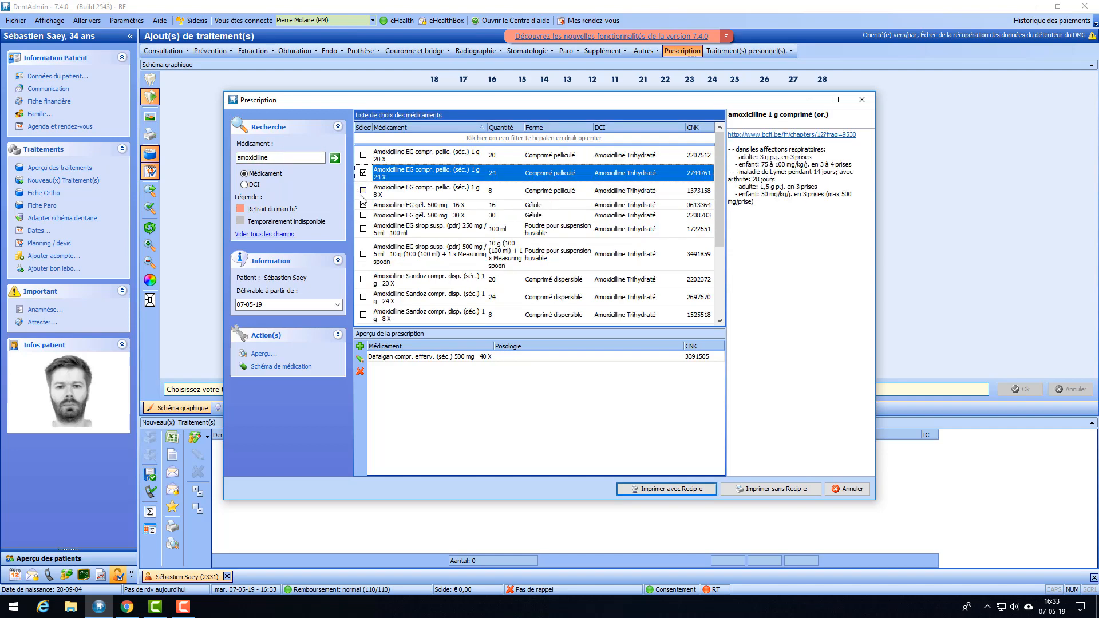
left_click(363, 190)
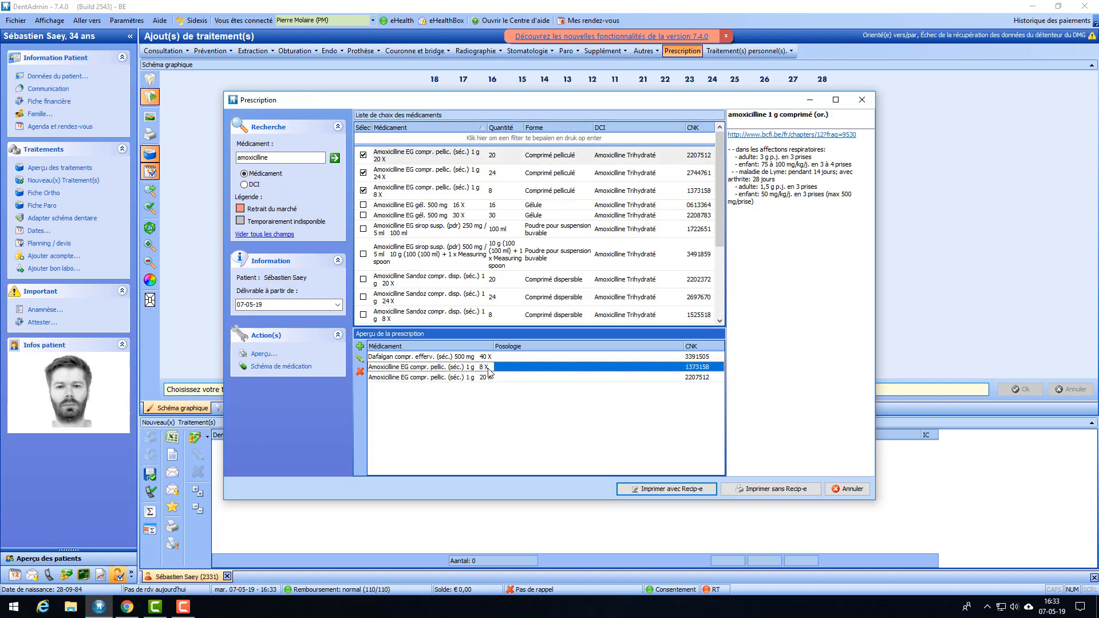
- Remove the Amoxicilline EG compr. pellic. 1 g 8 X entry from the prescription overview
left_click(440, 378)
left_click(445, 370)
left_click(360, 372)
left_click(583, 307)
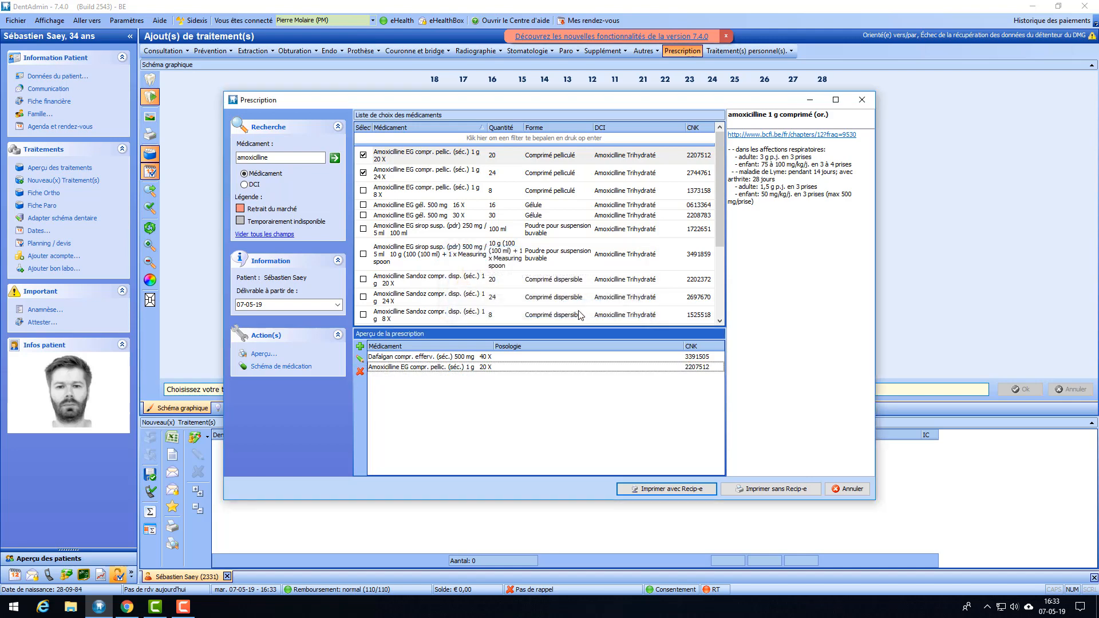
left_click(438, 367)
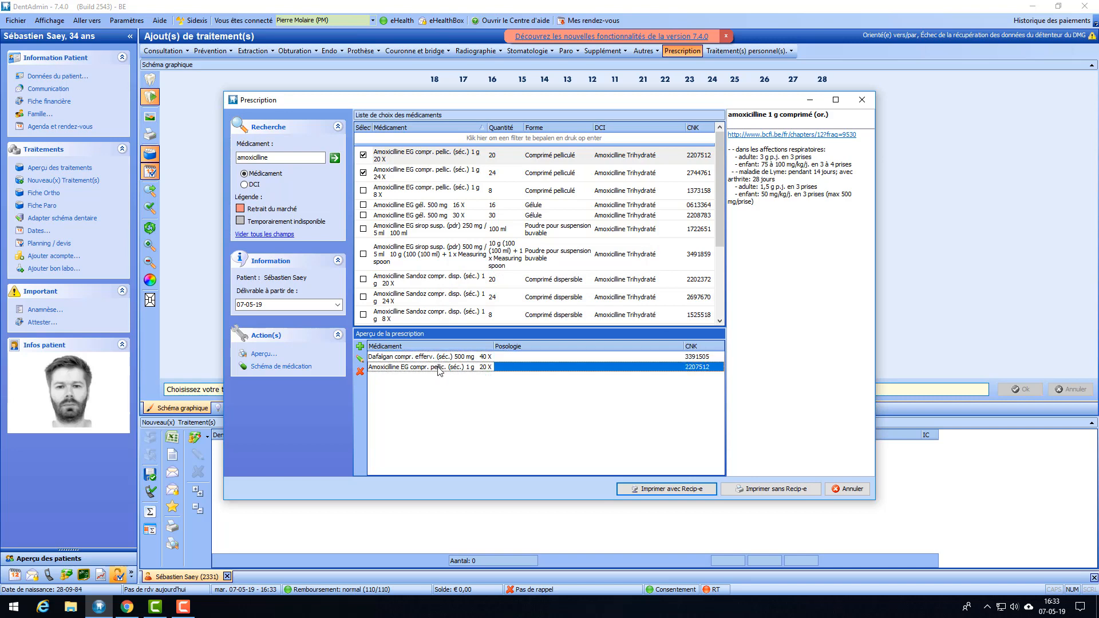
left_click(438, 356)
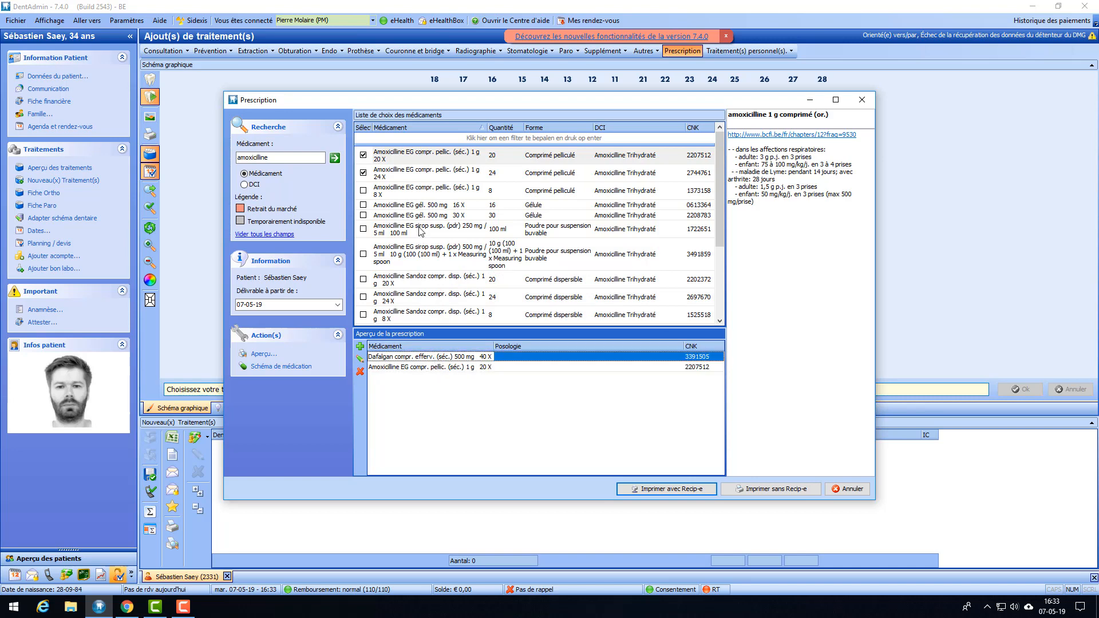
- Consult the linked CBIP web page on amoxicilline for its posology and precautions, and return to the prescription
left_click(402, 155)
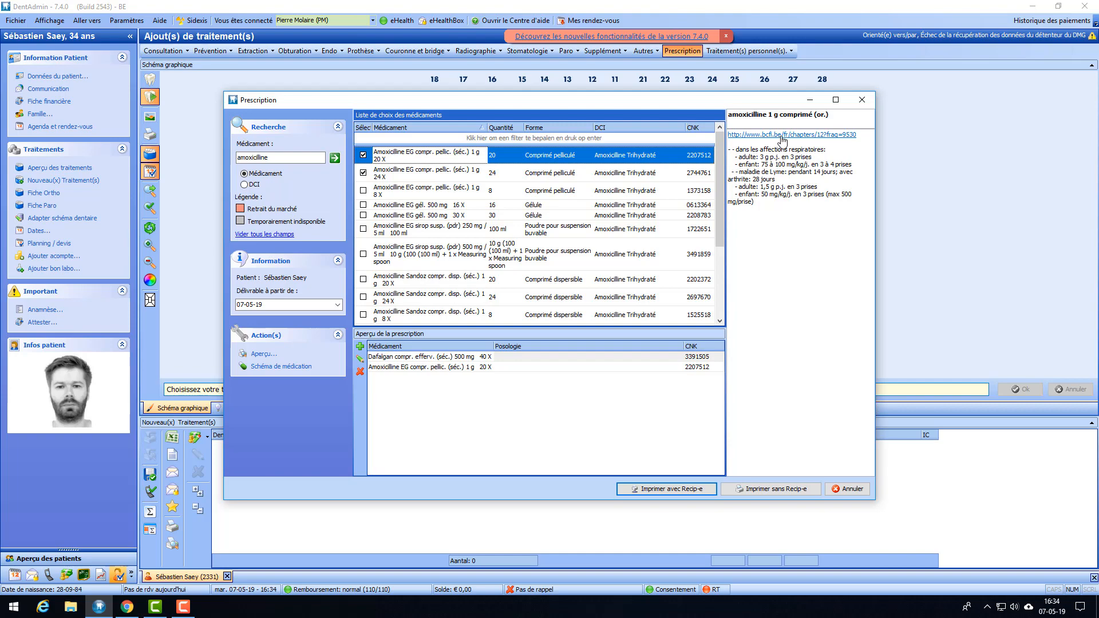
left_click(801, 141)
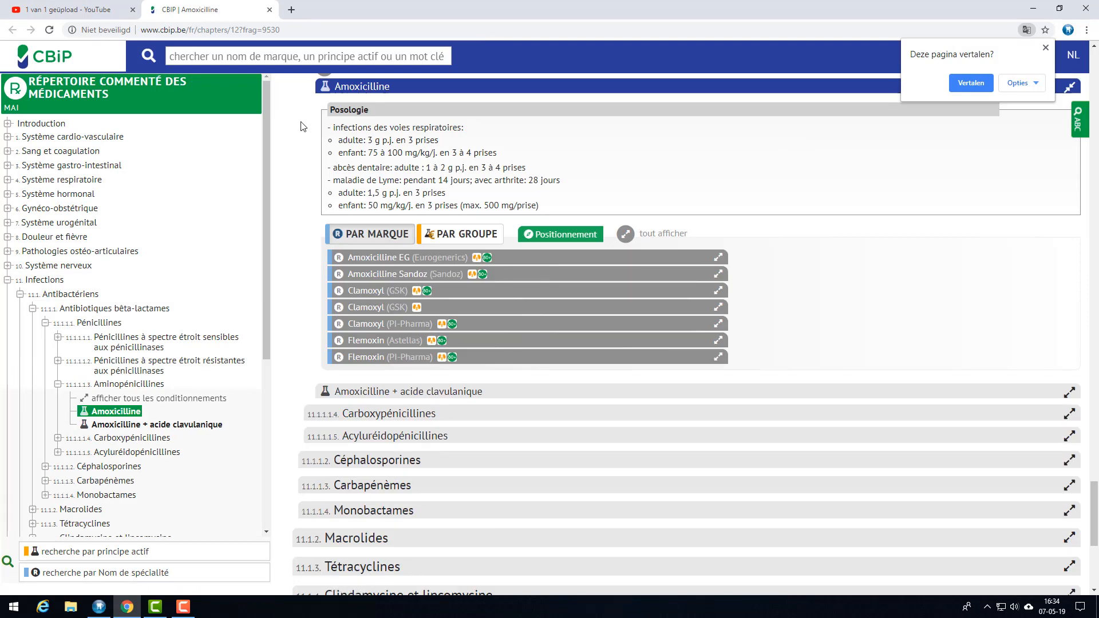
scroll(305, 126, "down", 2)
scroll(308, 128, "up", 6)
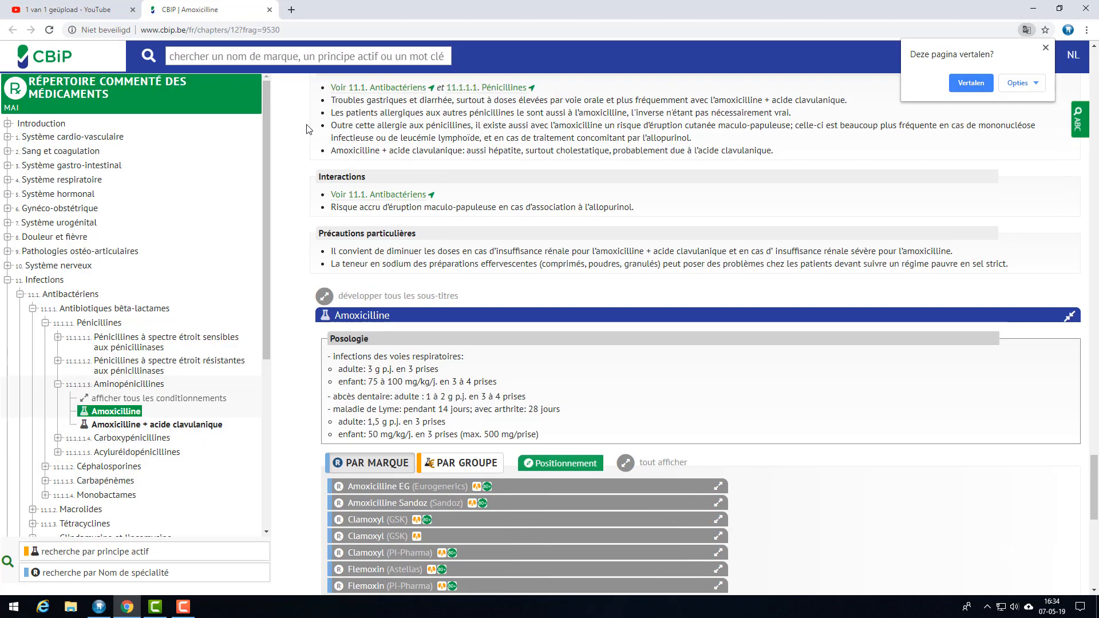
scroll(306, 128, "up", 6)
scroll(306, 129, "down", 10)
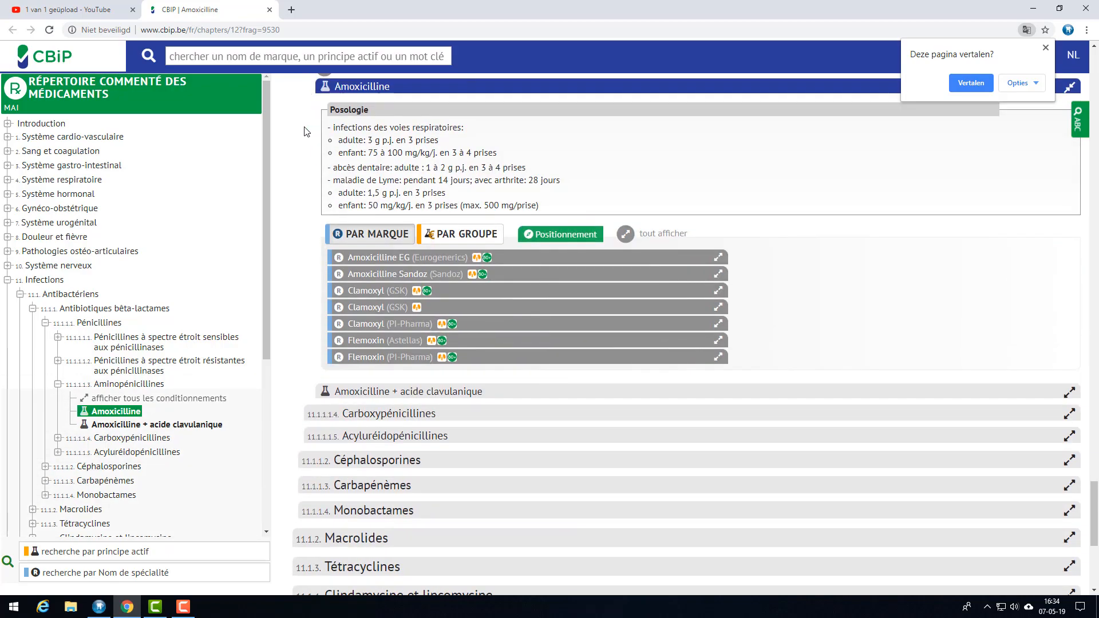
left_click(1033, 9)
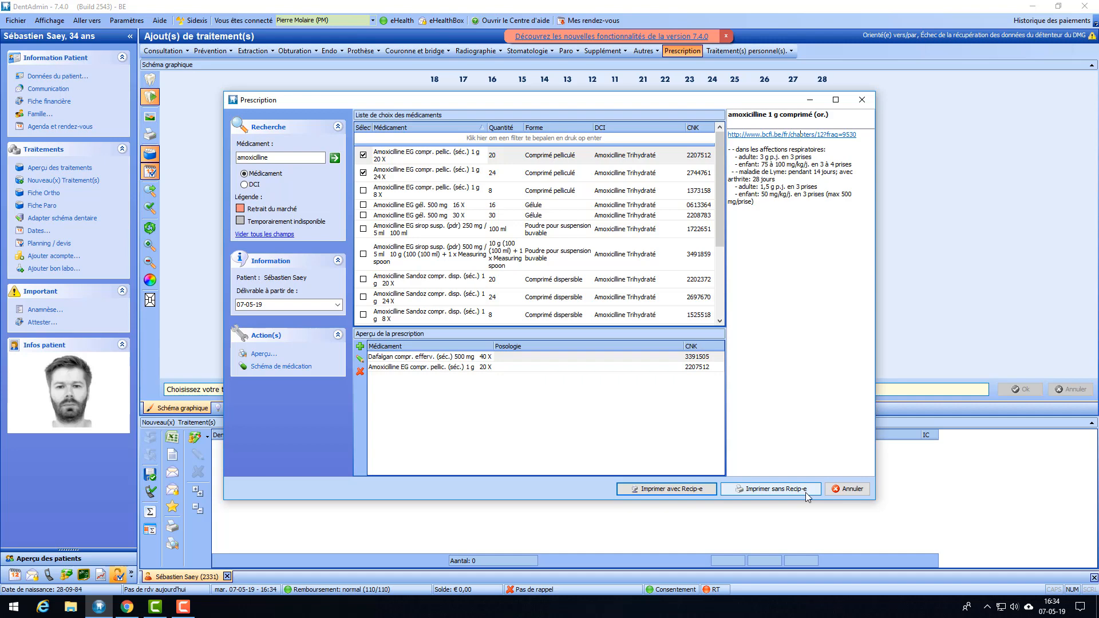
- Try to print the prescription with Recip-e
left_click(654, 490)
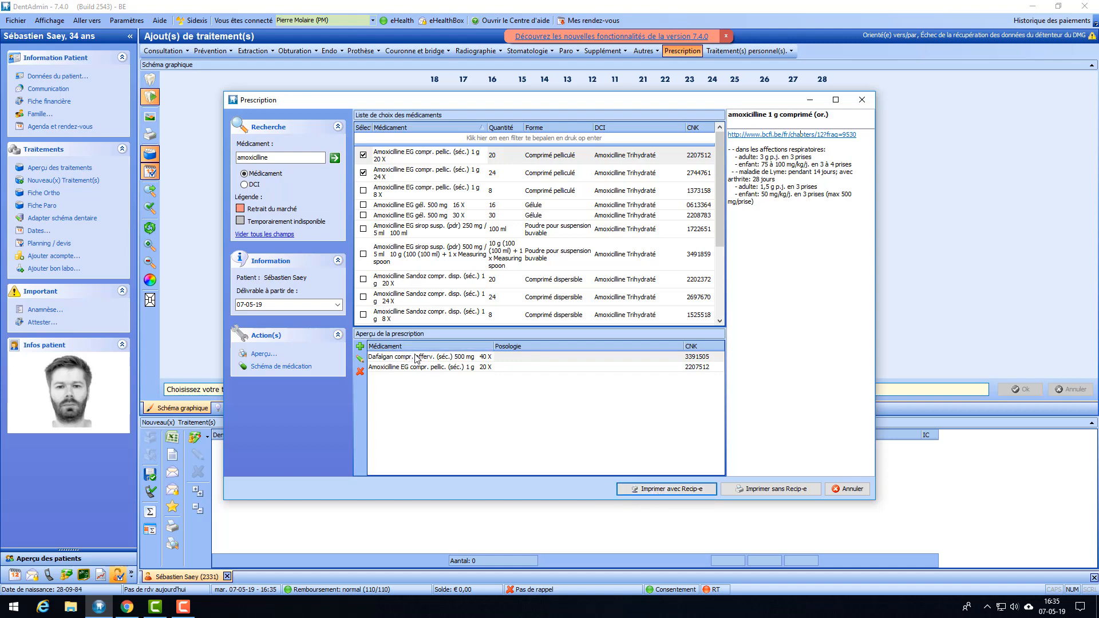
left_click(664, 490)
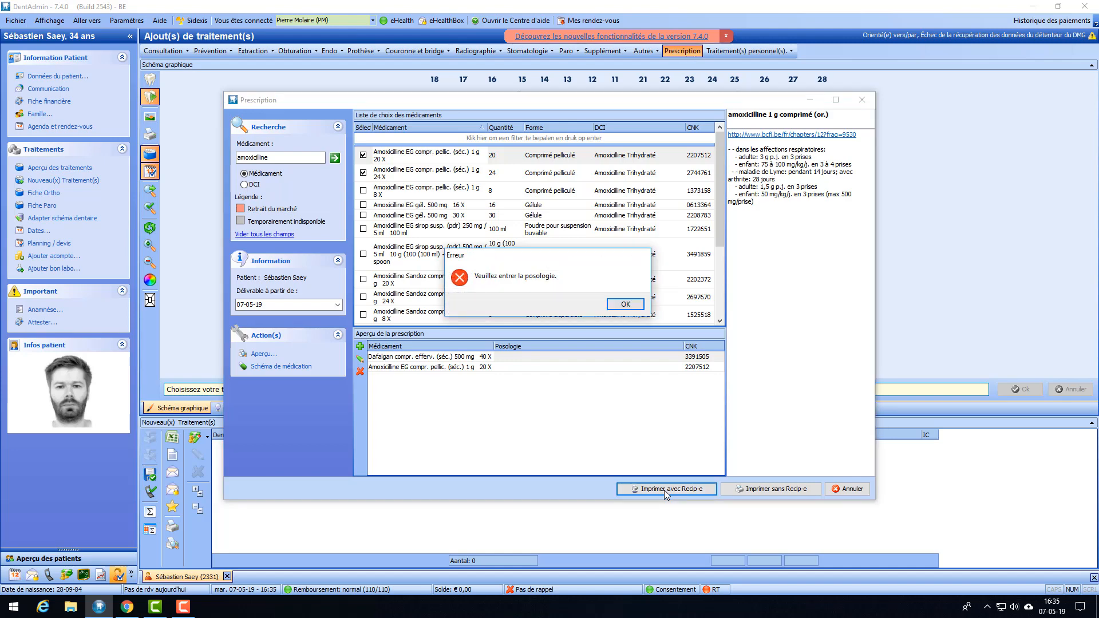
left_click(625, 306)
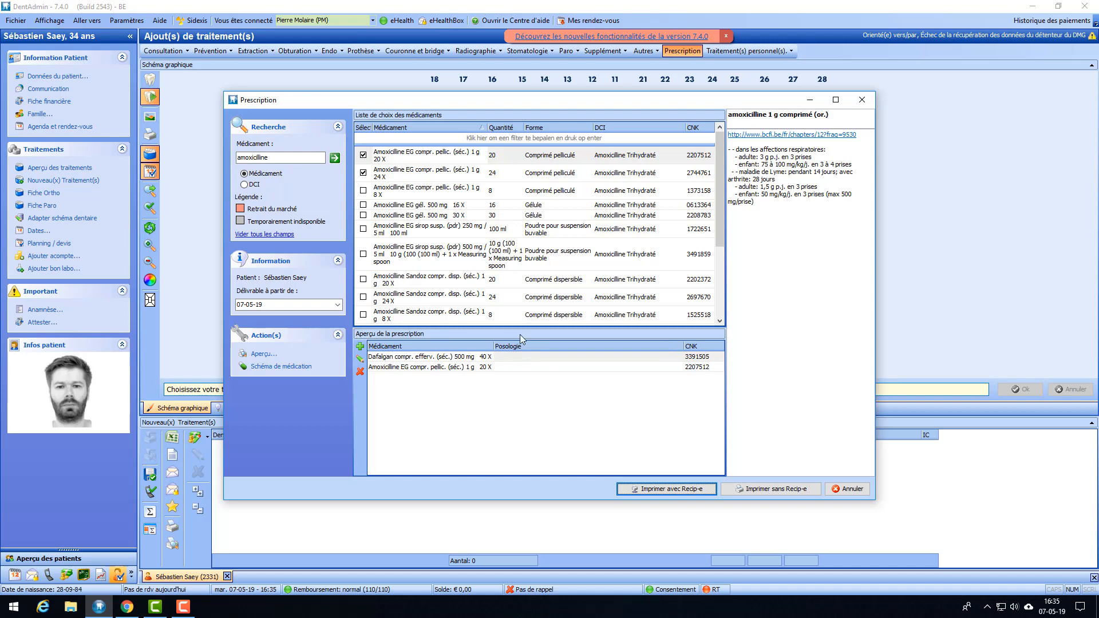
- Enter "2 fois par jour" as the posology of Dafalgan and save it as a standard posology
double_click(538, 359)
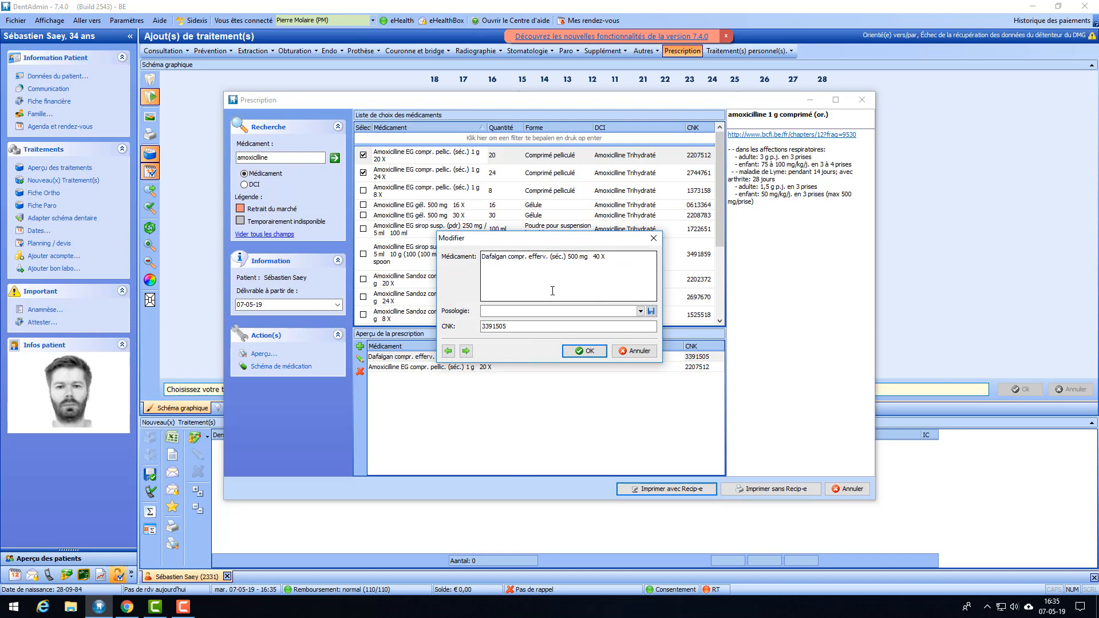
type("2 fois ")
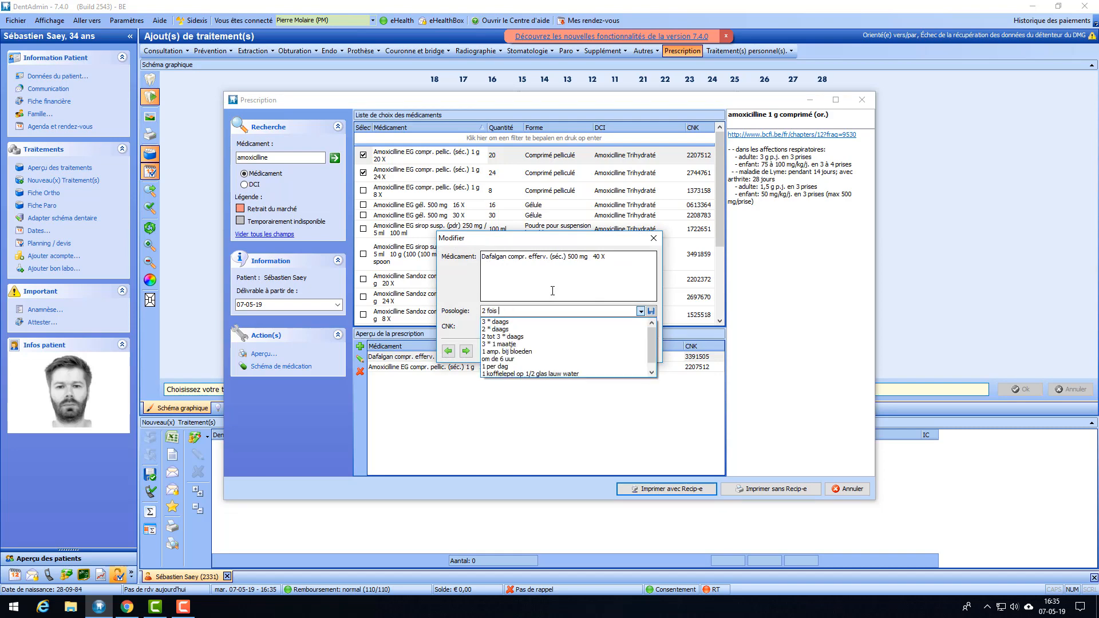
type("par jou")
key("BackSpace")
type("u")
key("BackSpace")
left_click(541, 311)
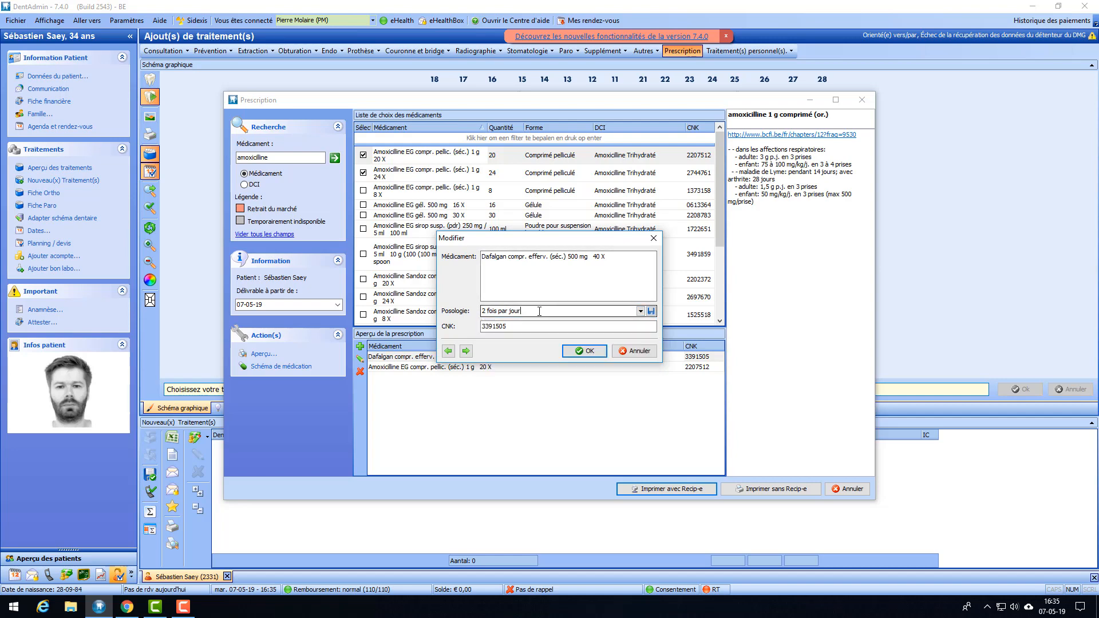
left_click(651, 313)
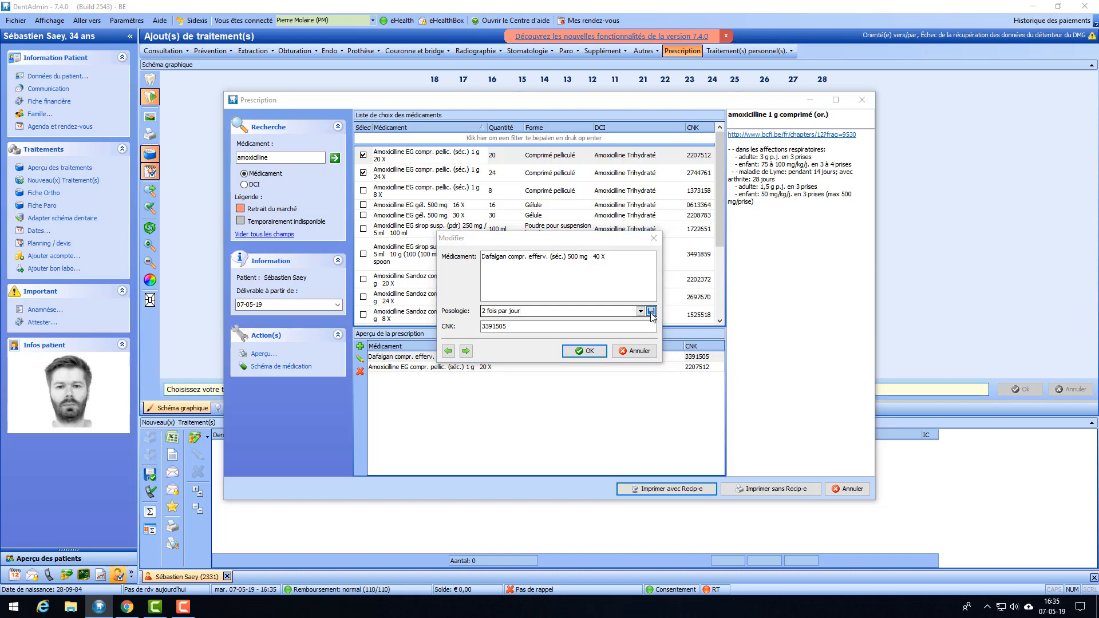
left_click(589, 312)
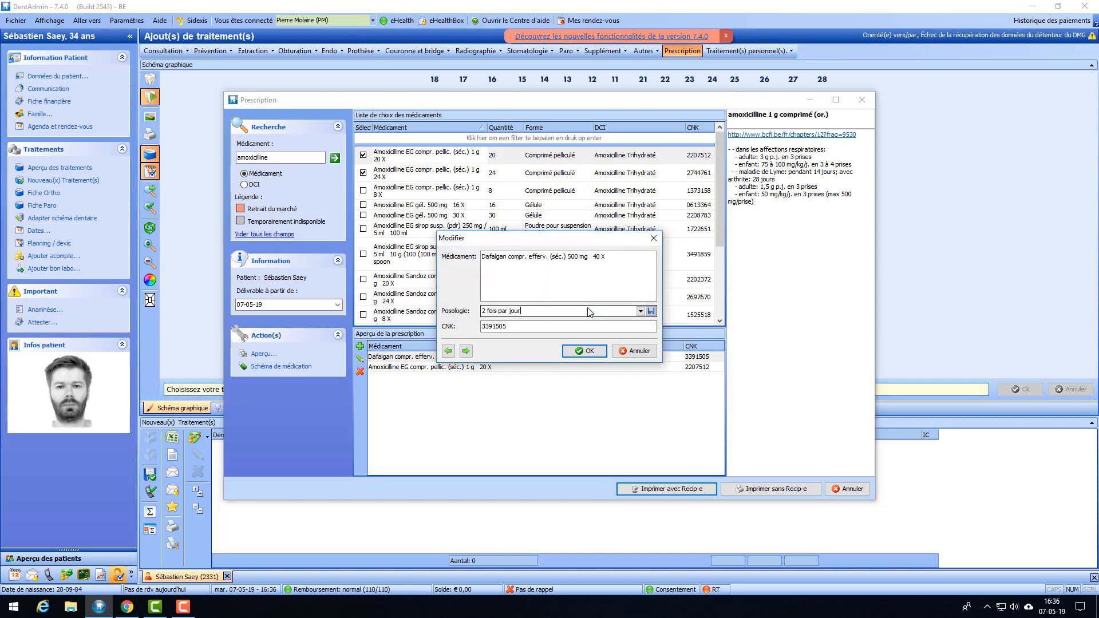
- Replace the Dafalgan posology with the saved entry "2 fois par jour" and confirm the change
left_click_drag(524, 311, 328, 327)
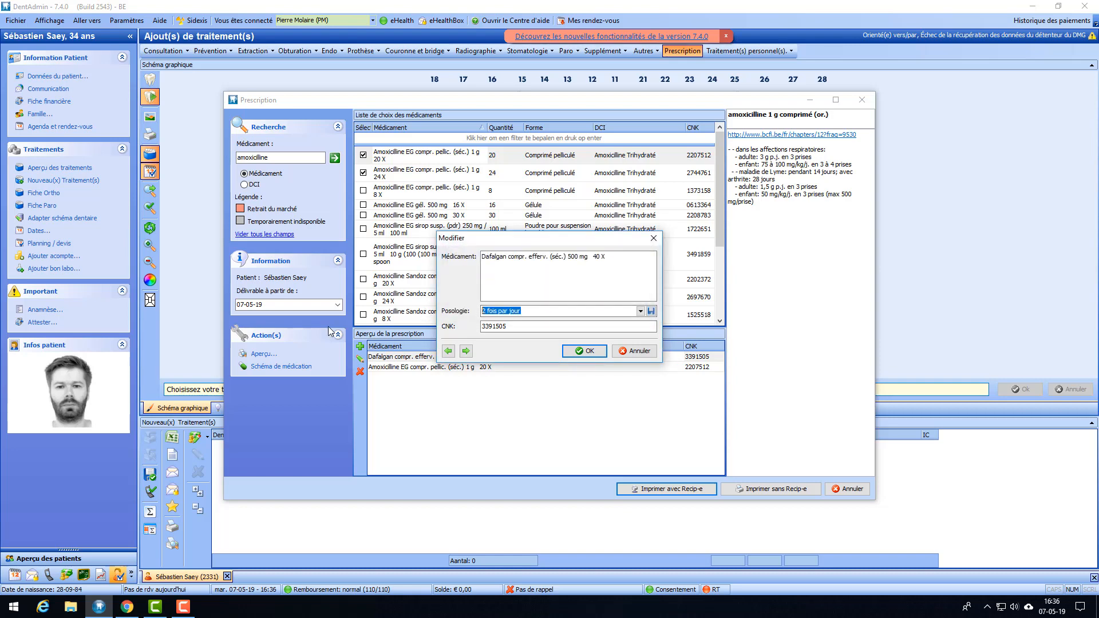
type("2")
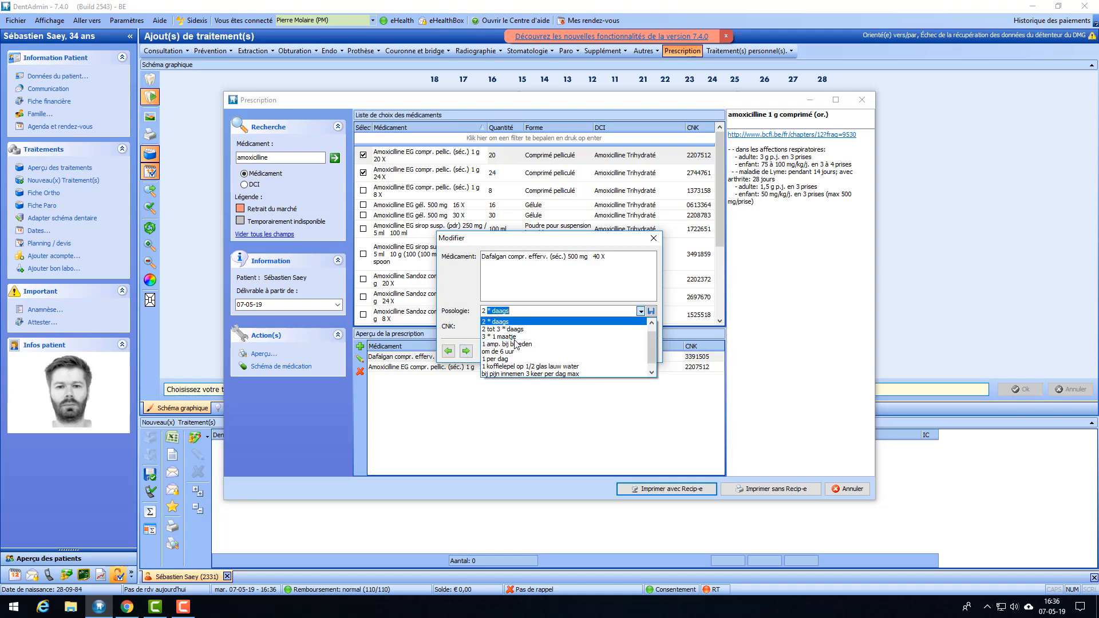
type(" fois par jour")
left_click(503, 373)
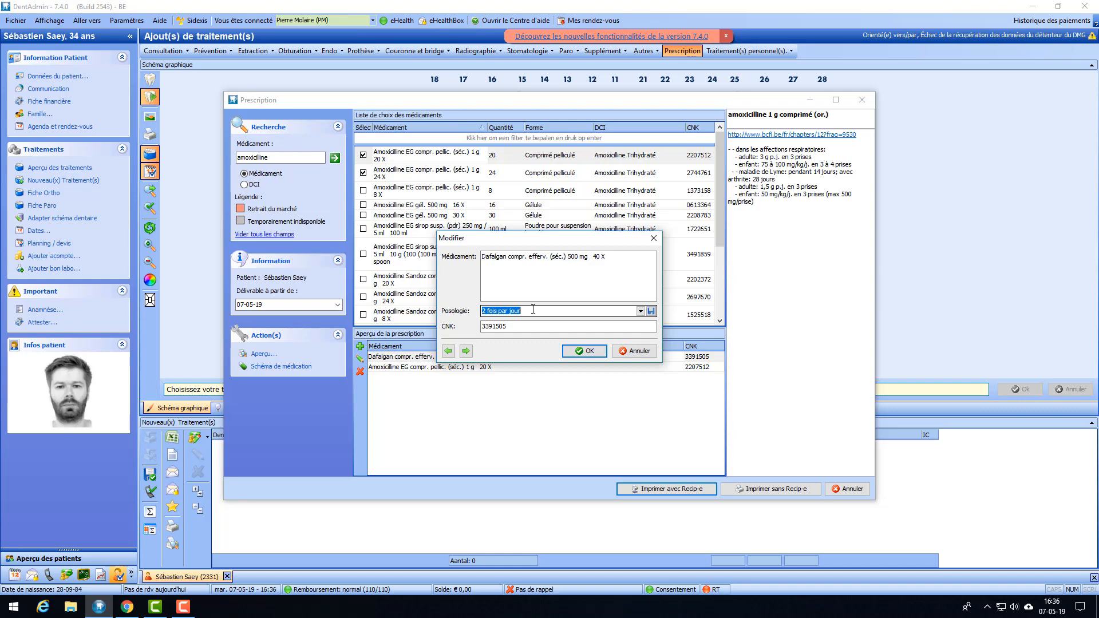
left_click(584, 350)
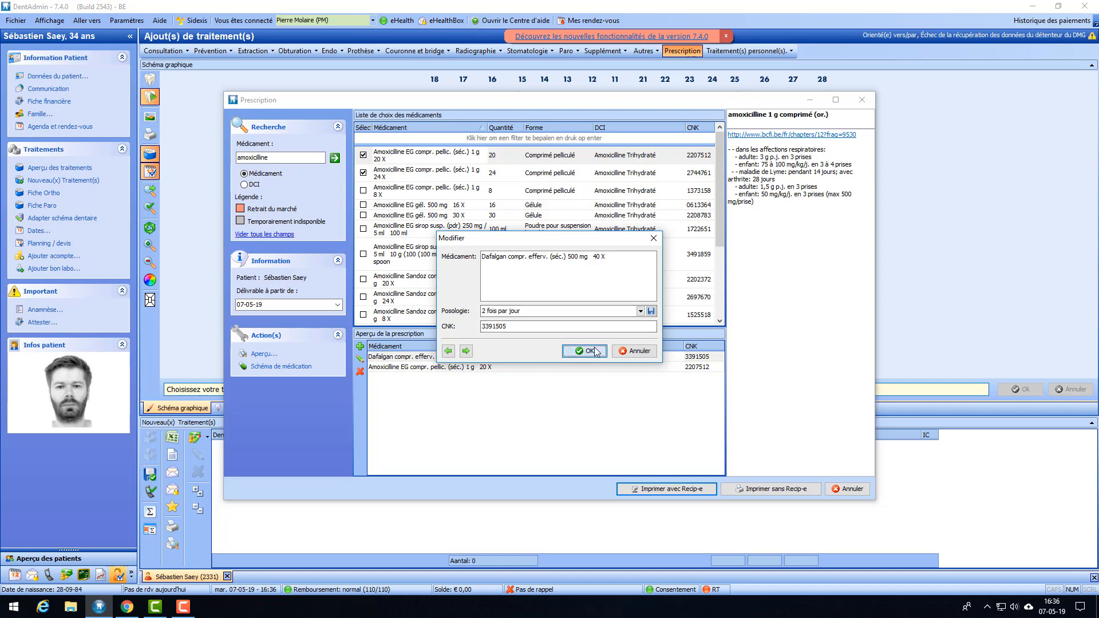
- Set the posology of Amoxicilline EG 1 g 20 X to "avant dormir", saving it as a standard posology as well
double_click(526, 367)
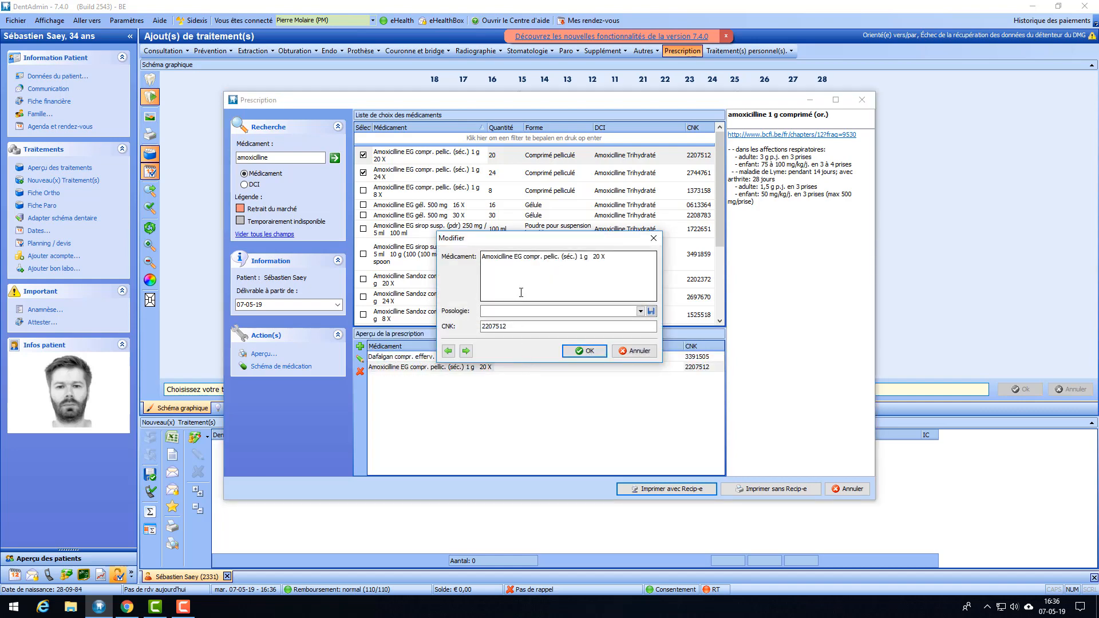
type("3")
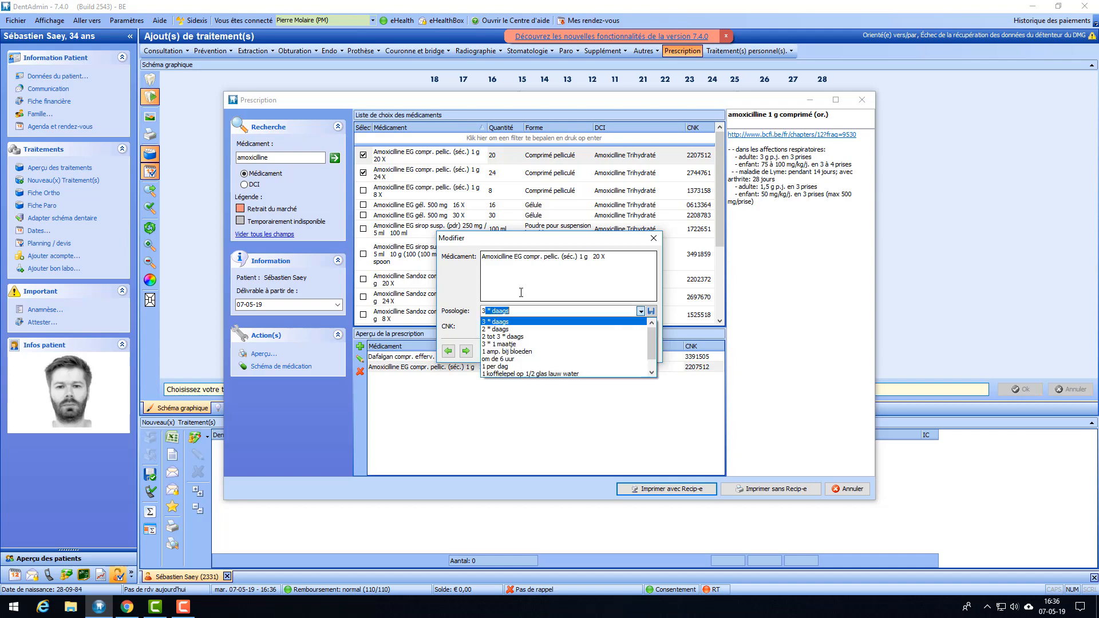
key("BackSpace")
key("BackSpace")
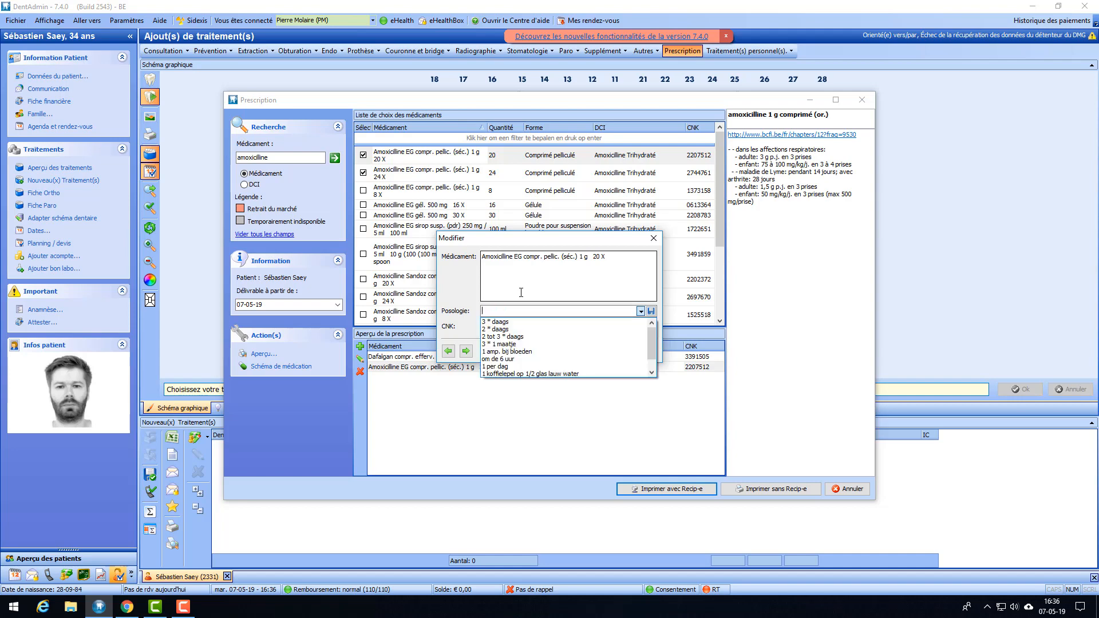
type("avant dormir")
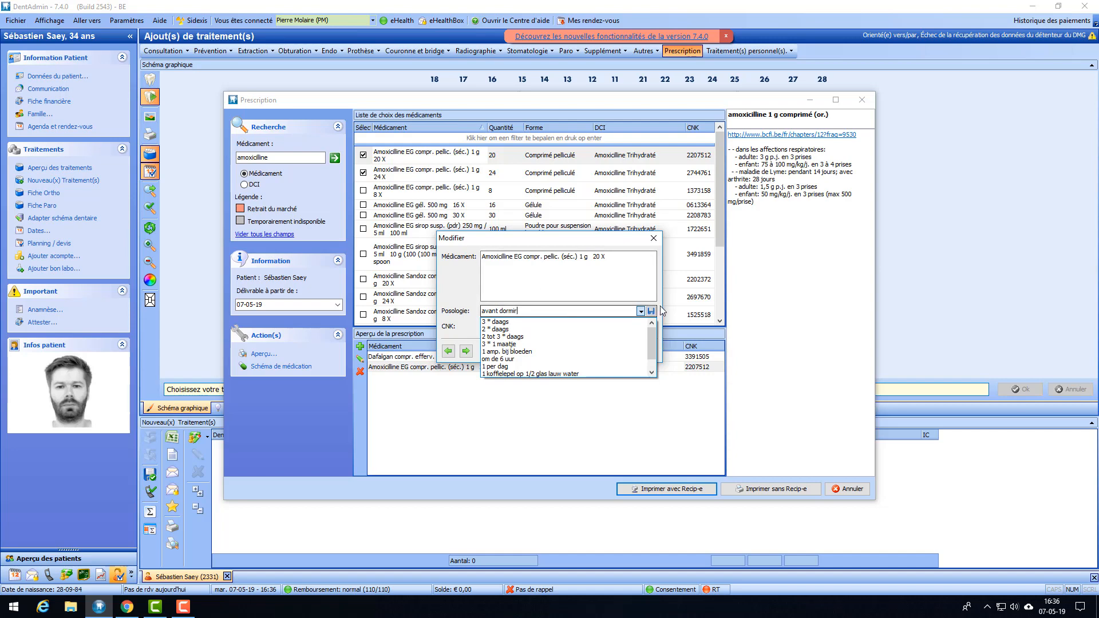
left_click(651, 310)
left_click(626, 307)
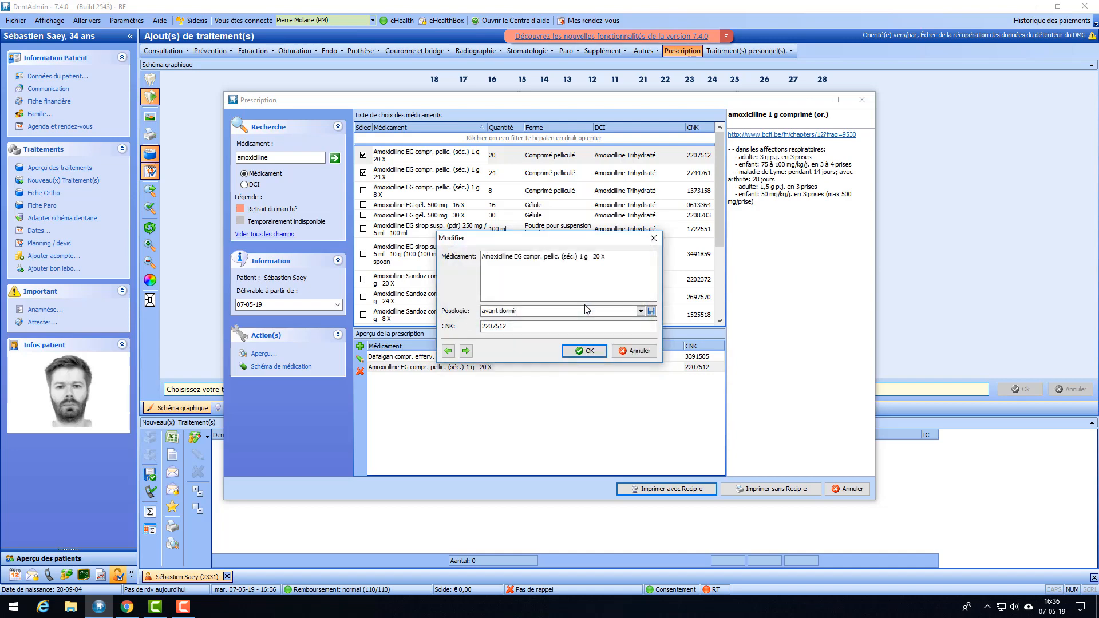
left_click(602, 352)
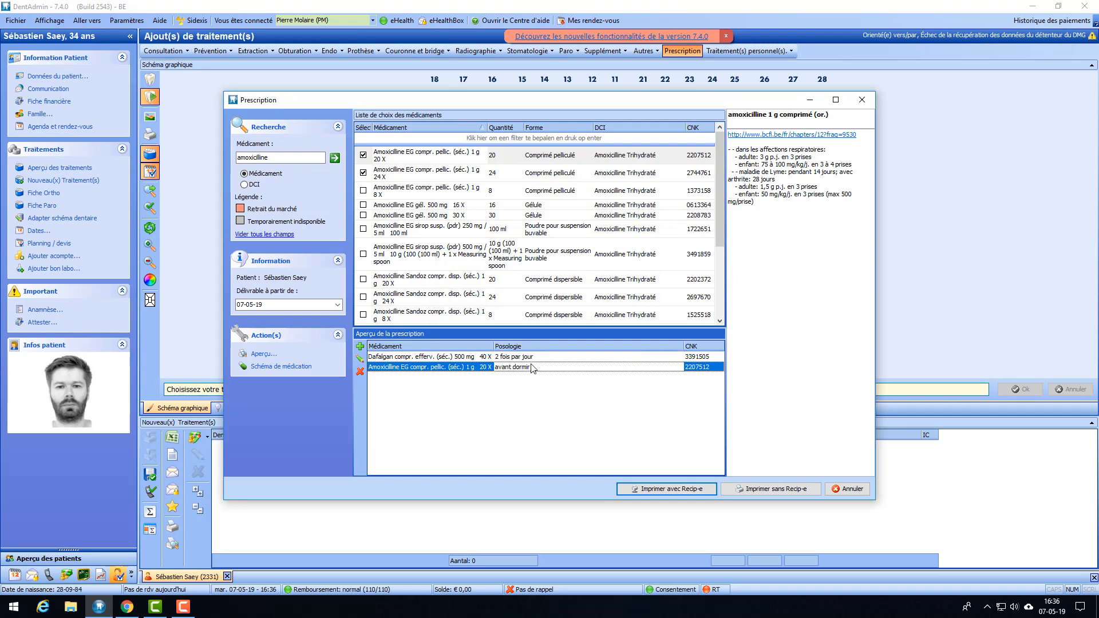
- Print the prescription with Recip-e, view the print preview of the electronic prescription proof and close it
left_click(668, 490)
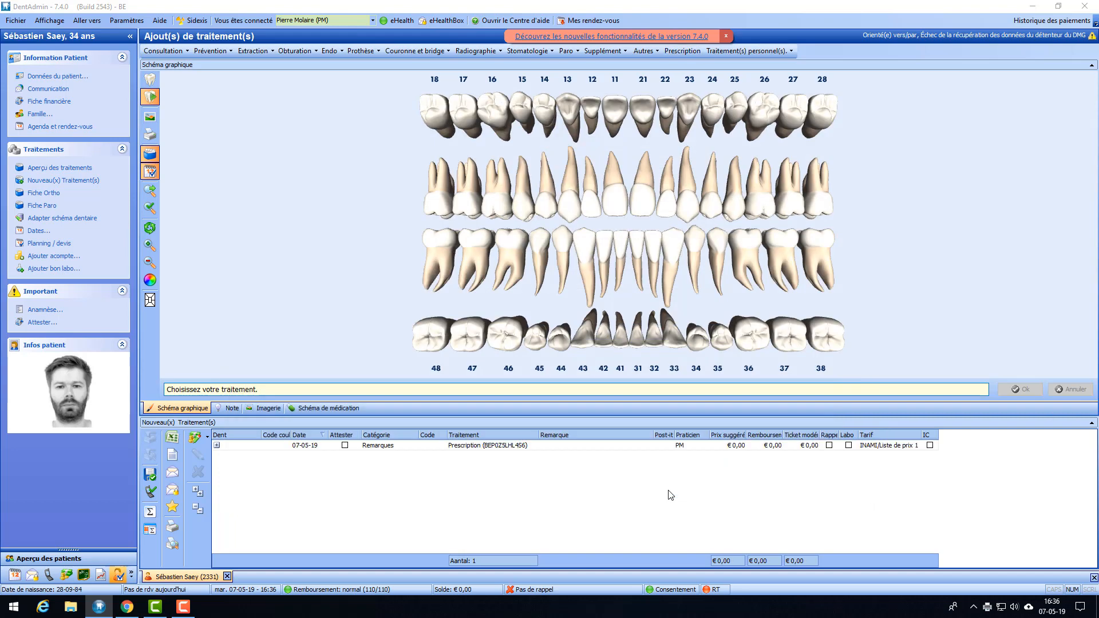
left_click(485, 446)
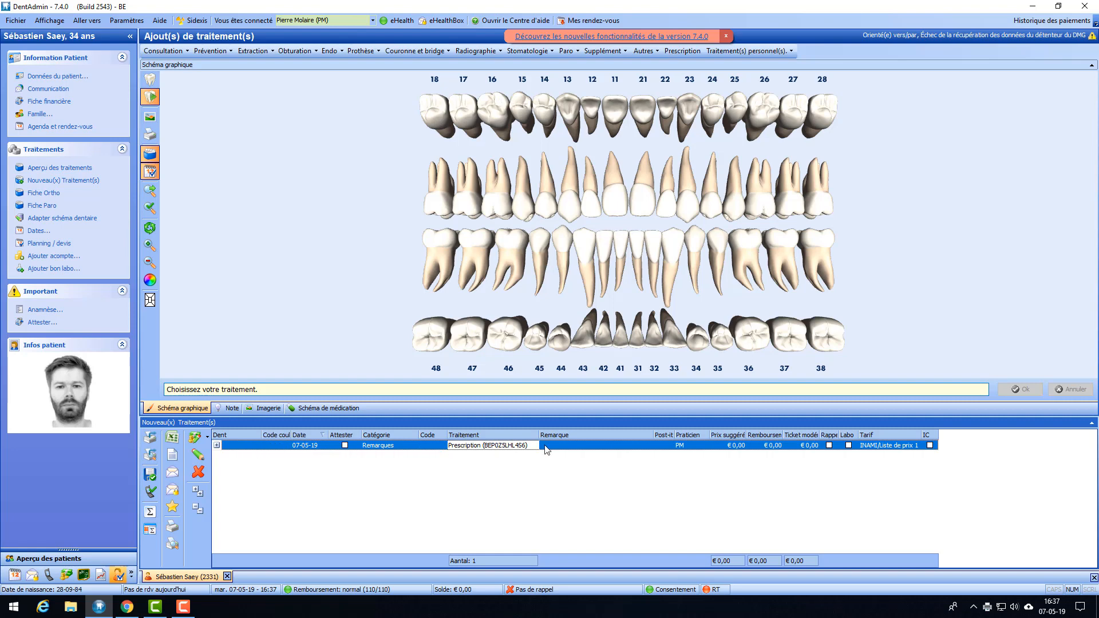
left_click(151, 456)
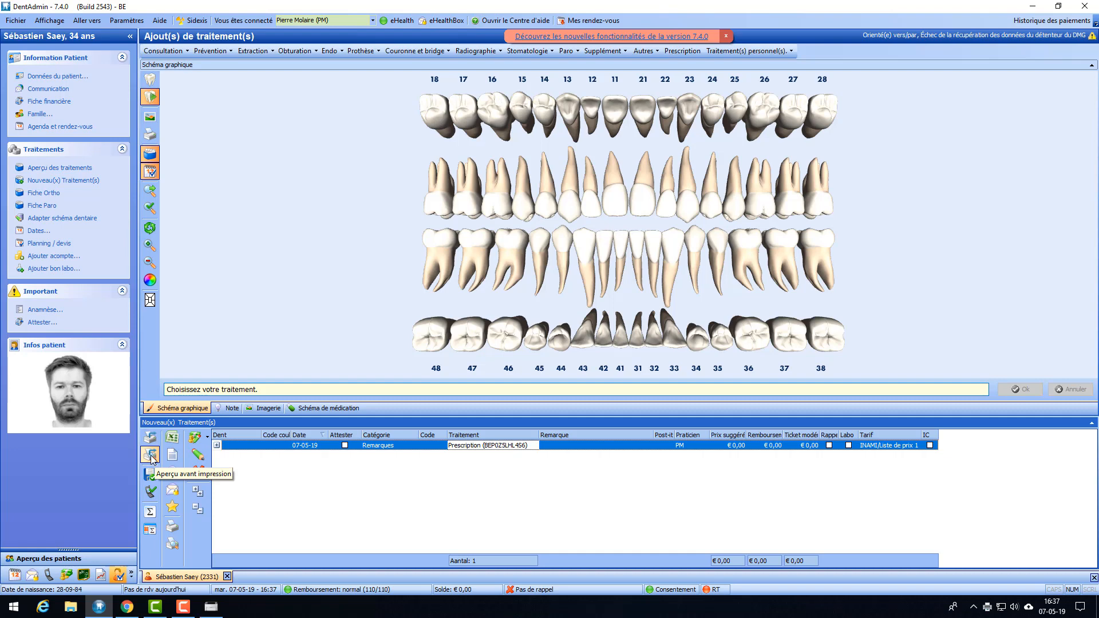
left_click(151, 457)
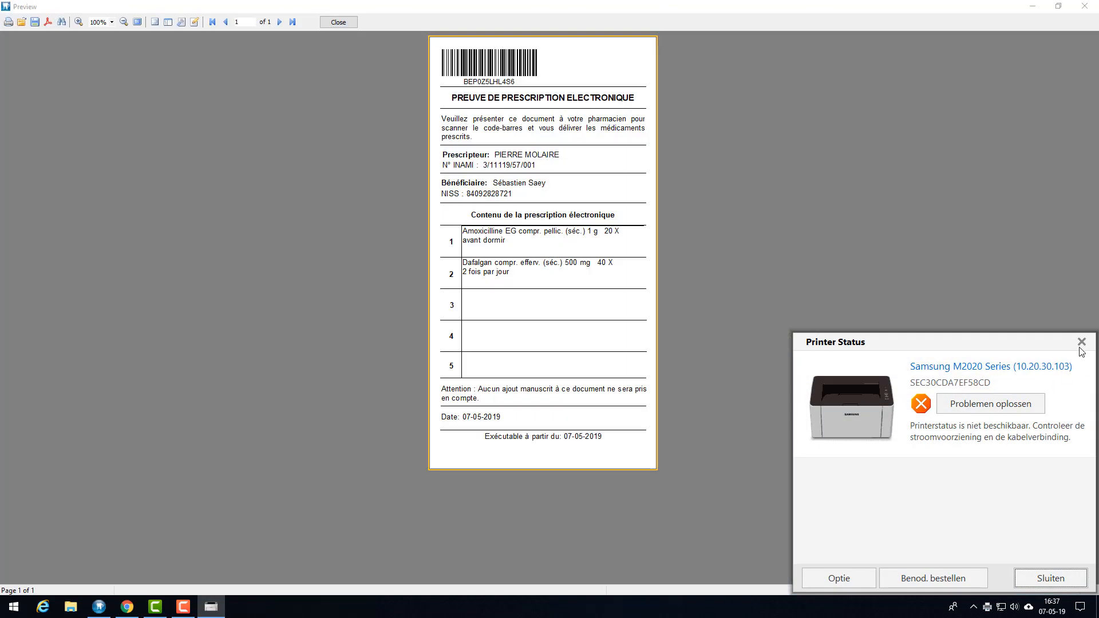
left_click(1082, 342)
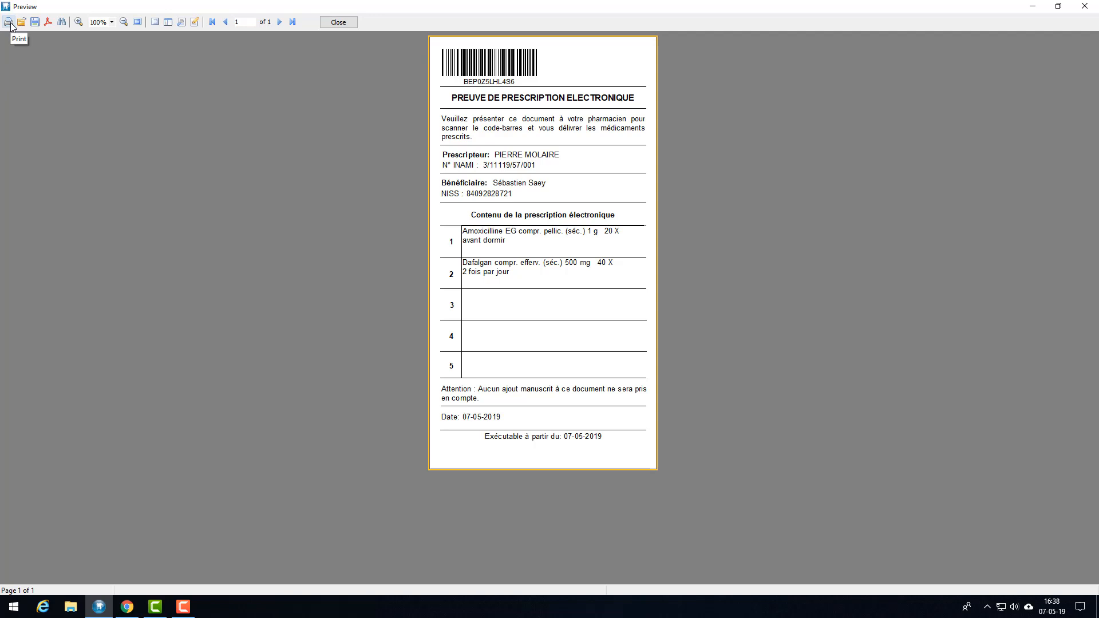
left_click(345, 23)
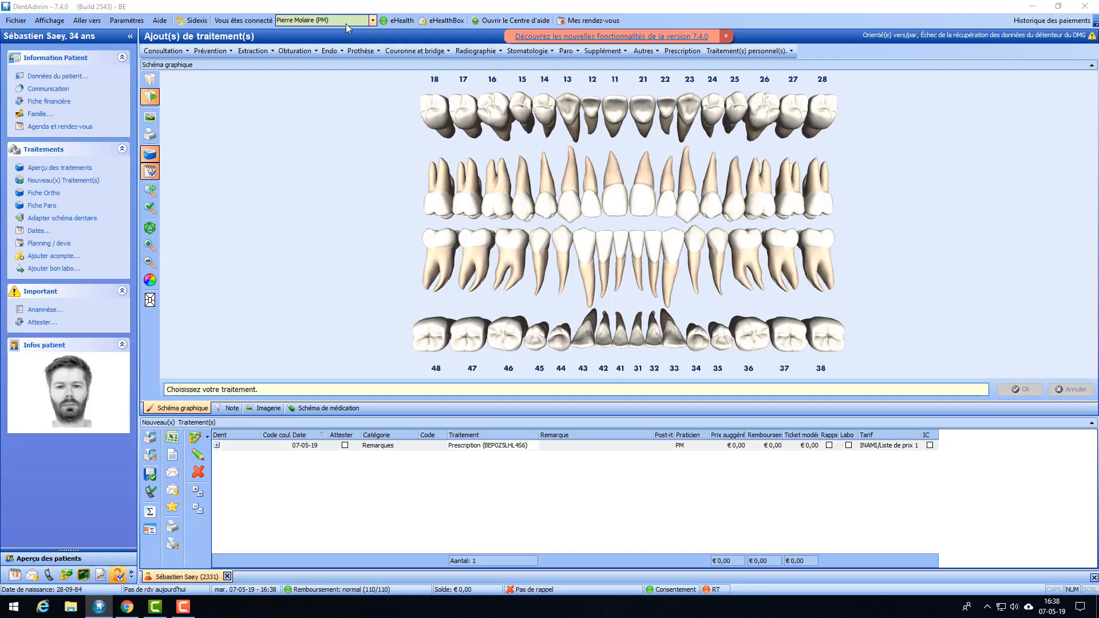
- Expand the medication details of the recorded prescription and cancel that prescription with the reason "test"
left_click(461, 446)
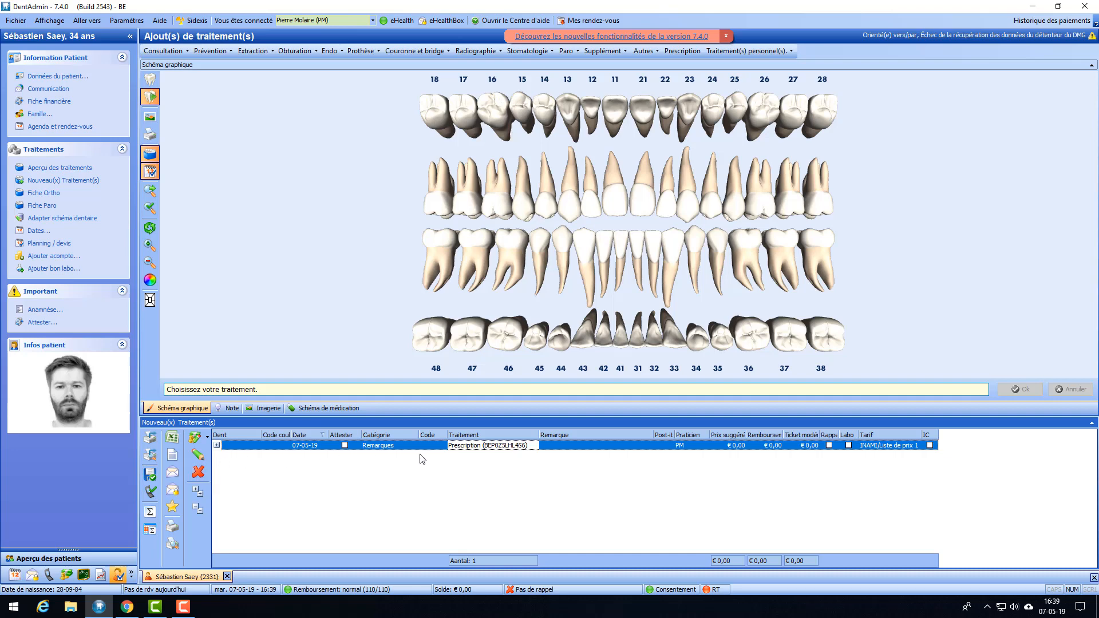
left_click(217, 446)
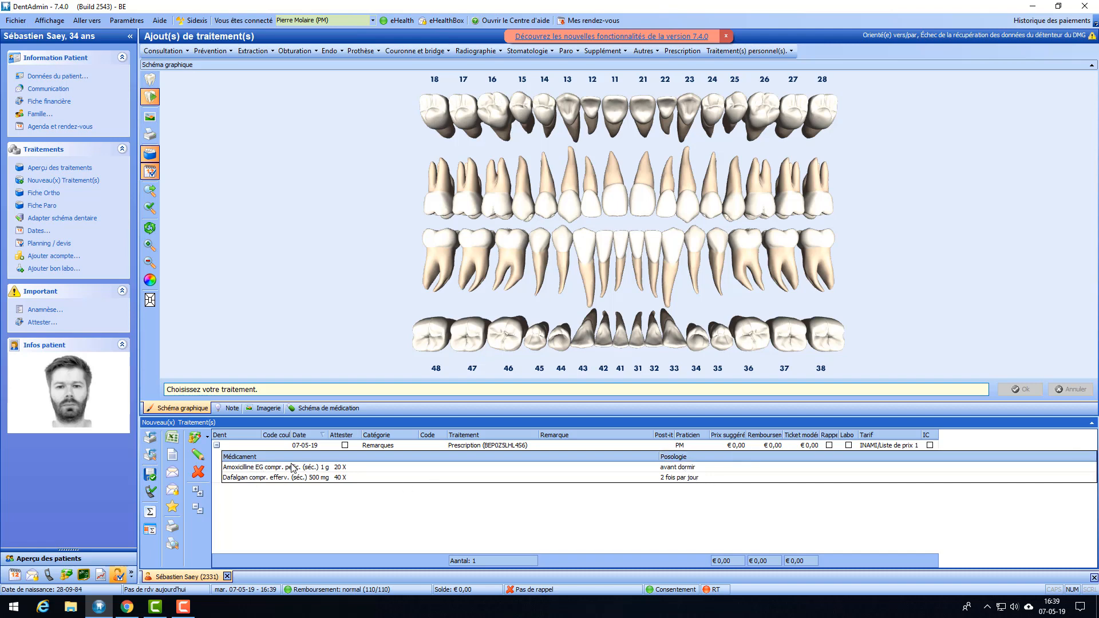
left_click(377, 446)
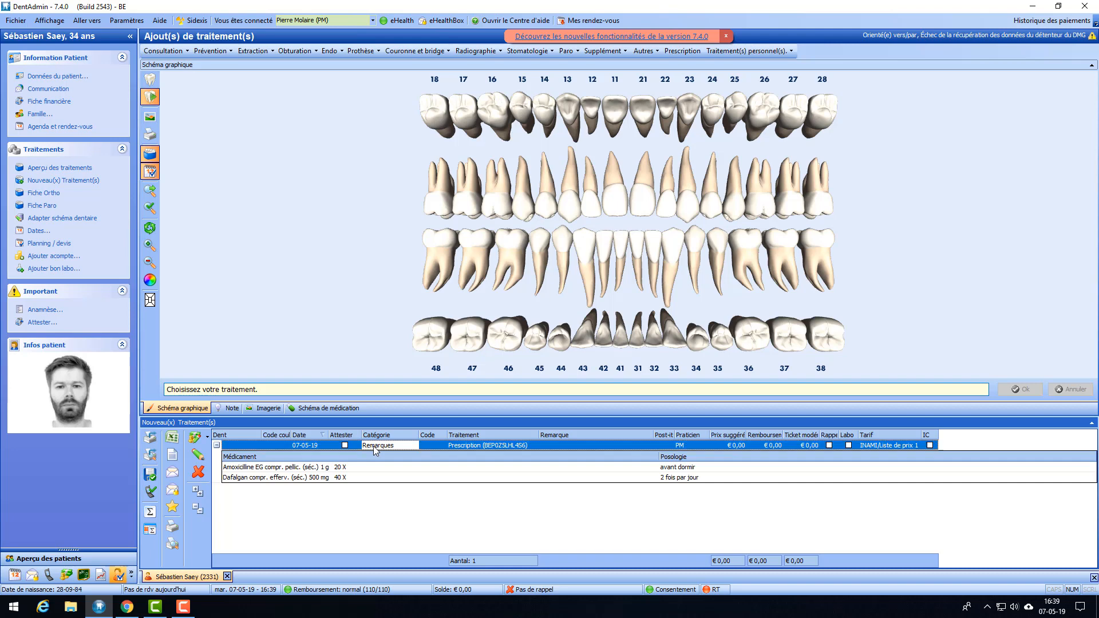
left_click(198, 472)
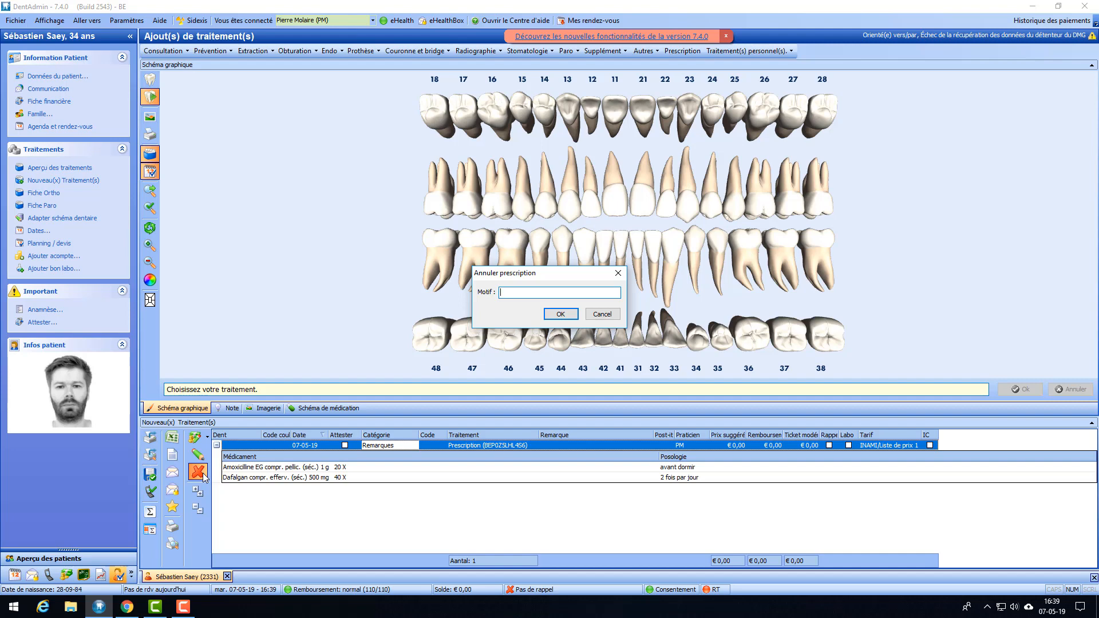
type("test")
left_click(558, 314)
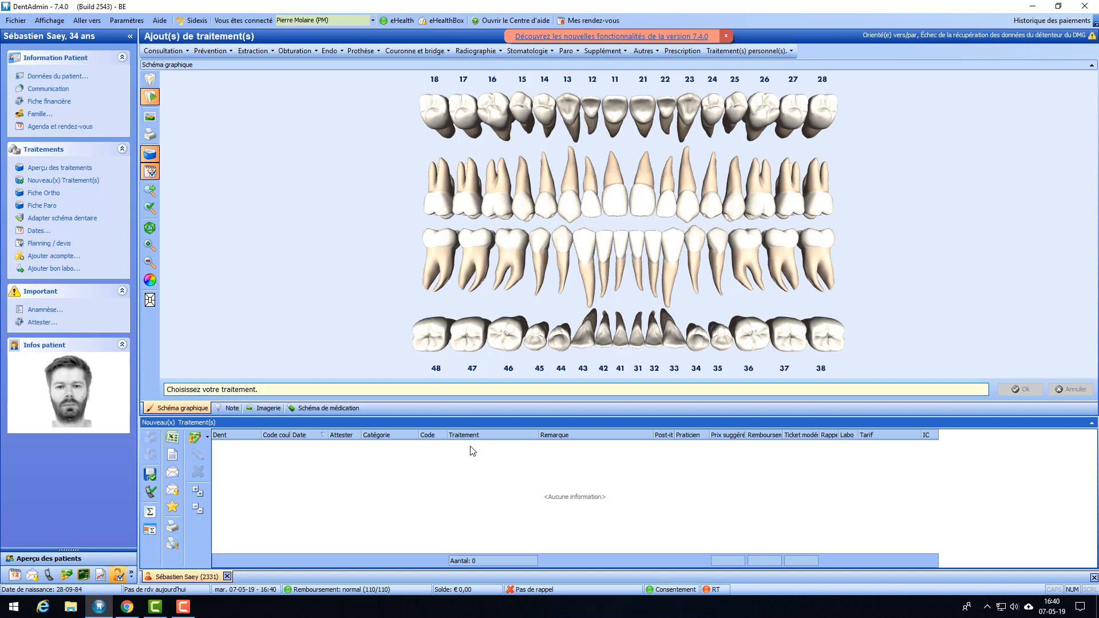
- Start a new prescription and add a custom medication described as "NaCl 2 ml" and "H2O 8 ML" on separate lines
left_click(678, 52)
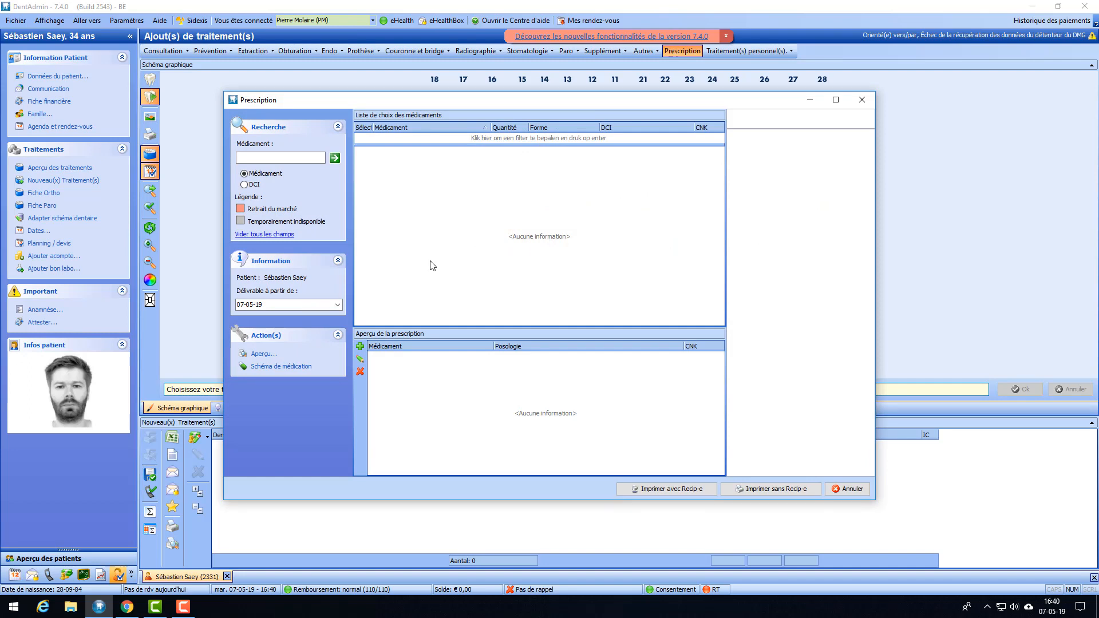
left_click(360, 347)
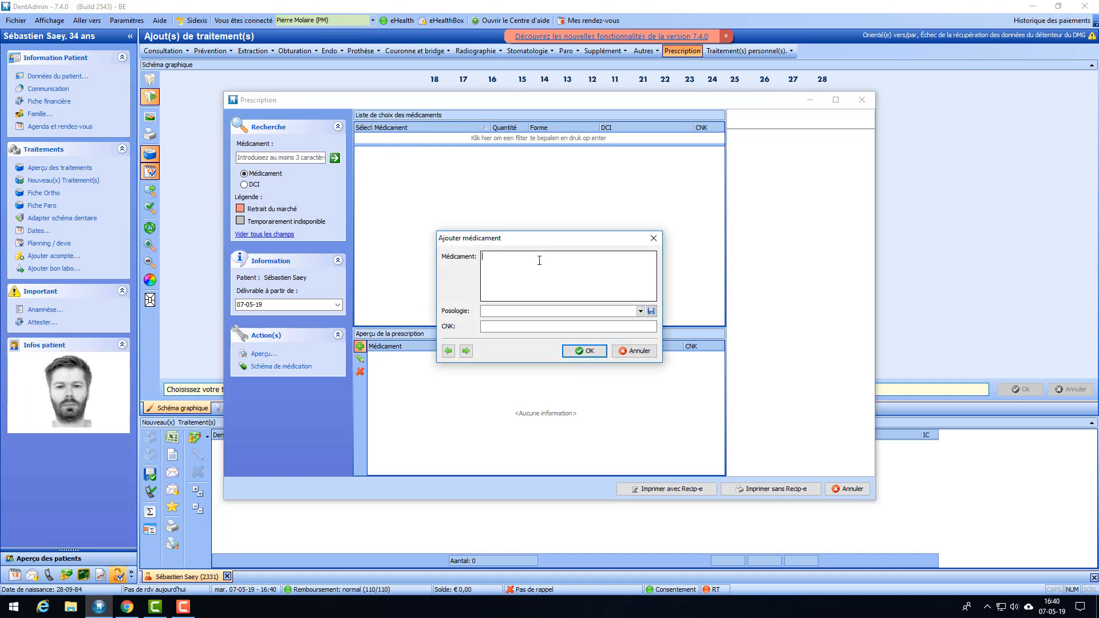
type("N")
type("aCl")
type("H")
type("2O 8 ML")
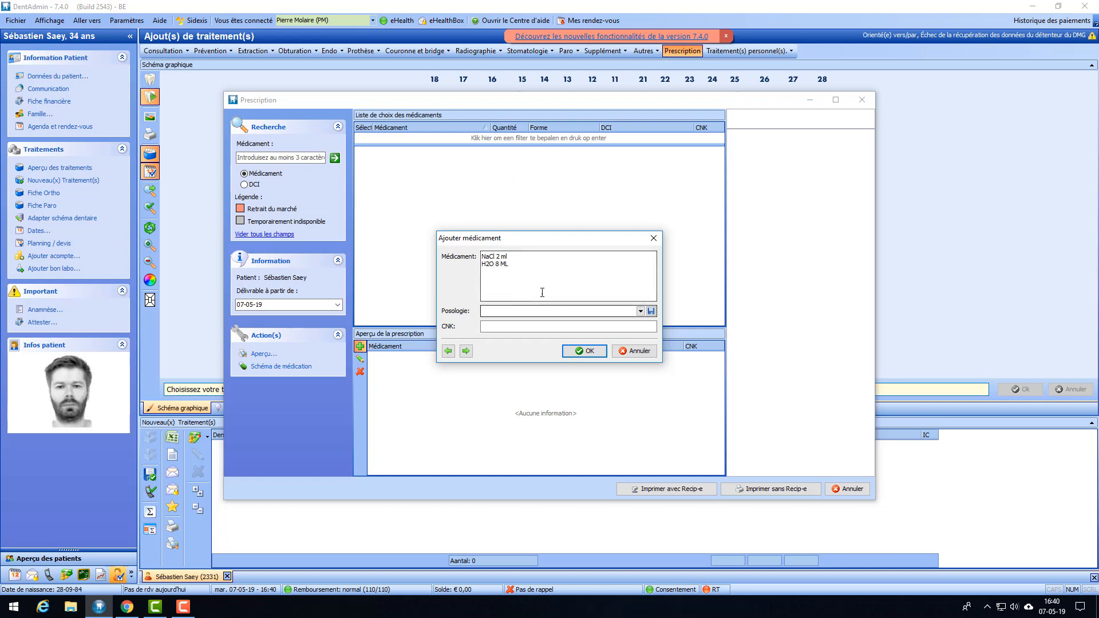
- Enter "apres le repas" as the posology of the custom medication and confirm adding it to the prescription
left_click(506, 311)
type("ap")
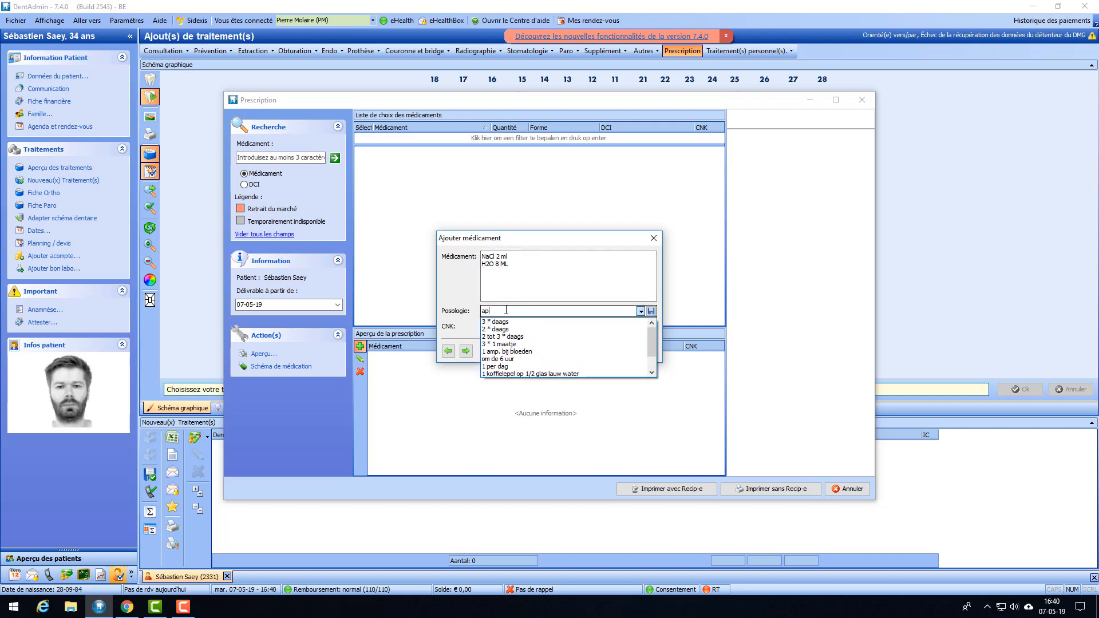
type("res le repas")
key("BackSpace")
key("BackSpace")
key("BackSpace")
key("BackSpace")
type("epas")
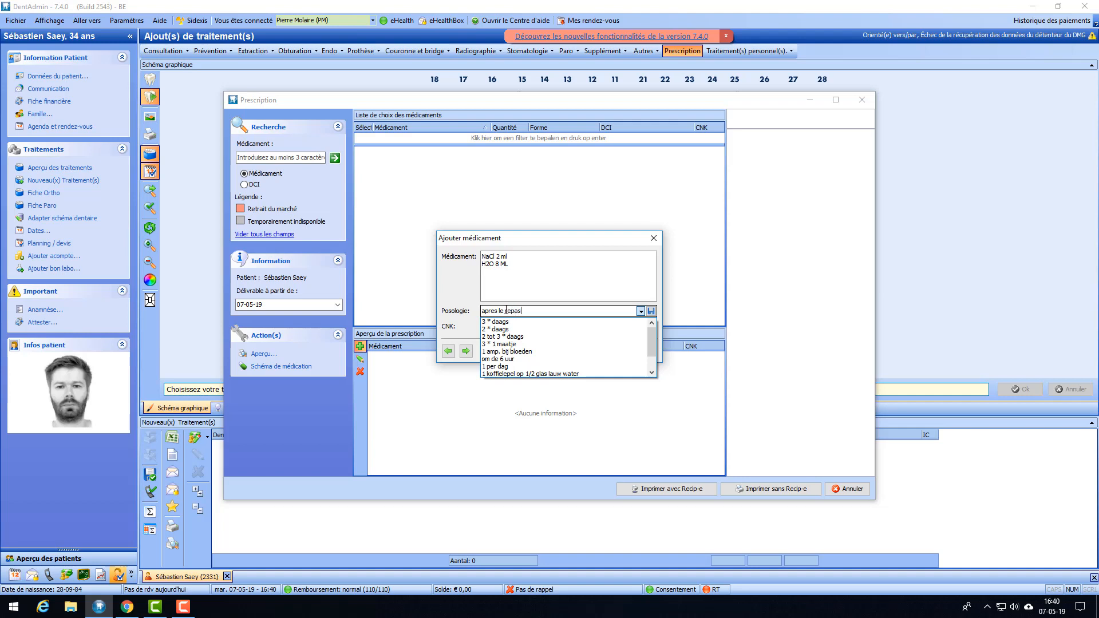
left_click(531, 282)
left_click(585, 351)
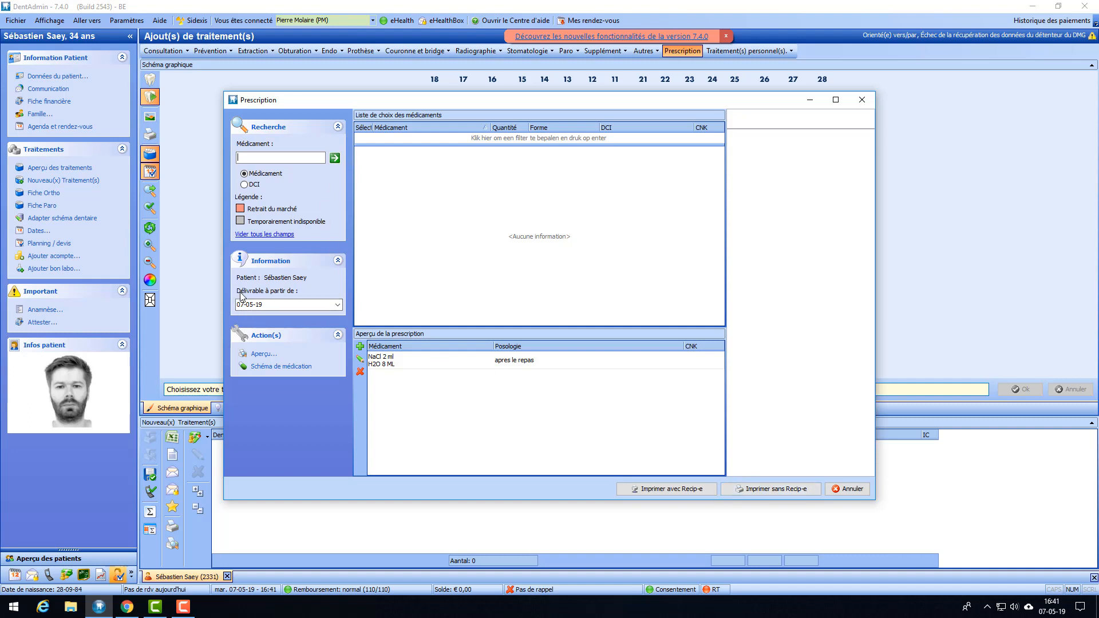
left_click(338, 305)
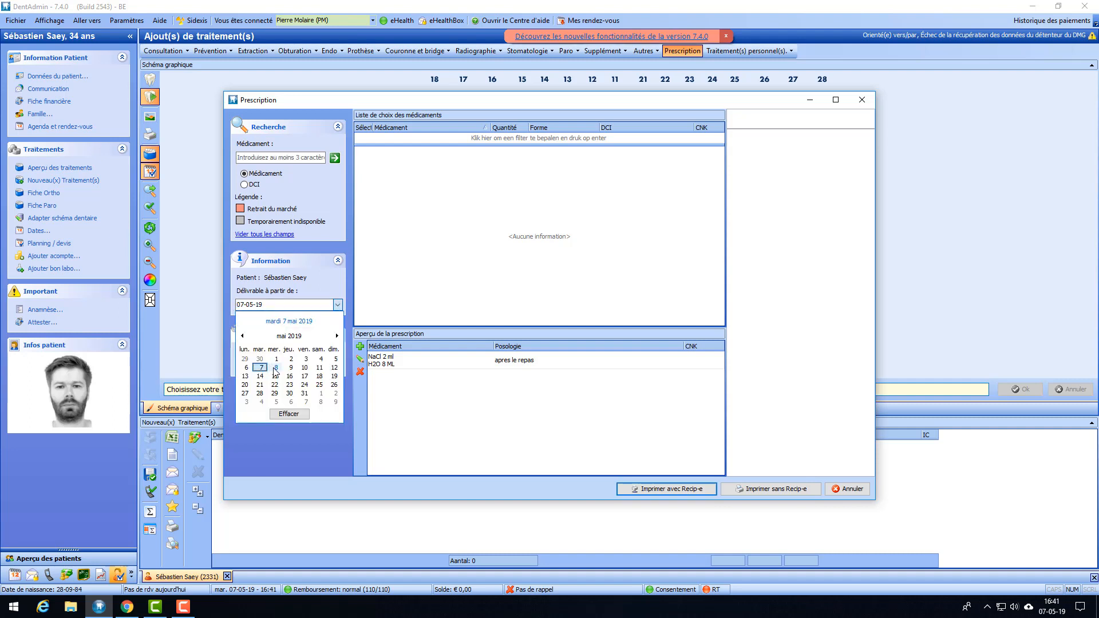
left_click(338, 306)
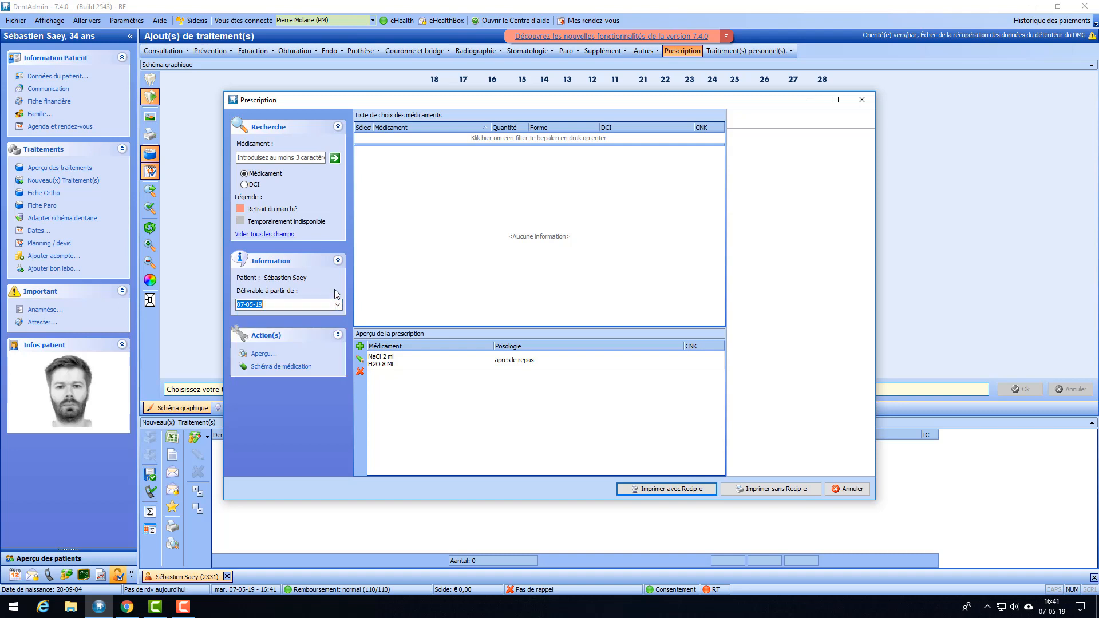
- Search the medications for "ibuprofen" and add Ibuprofen AB compr. pellic. (séc.) 600 mg 60 X to the prescription
left_click(289, 158)
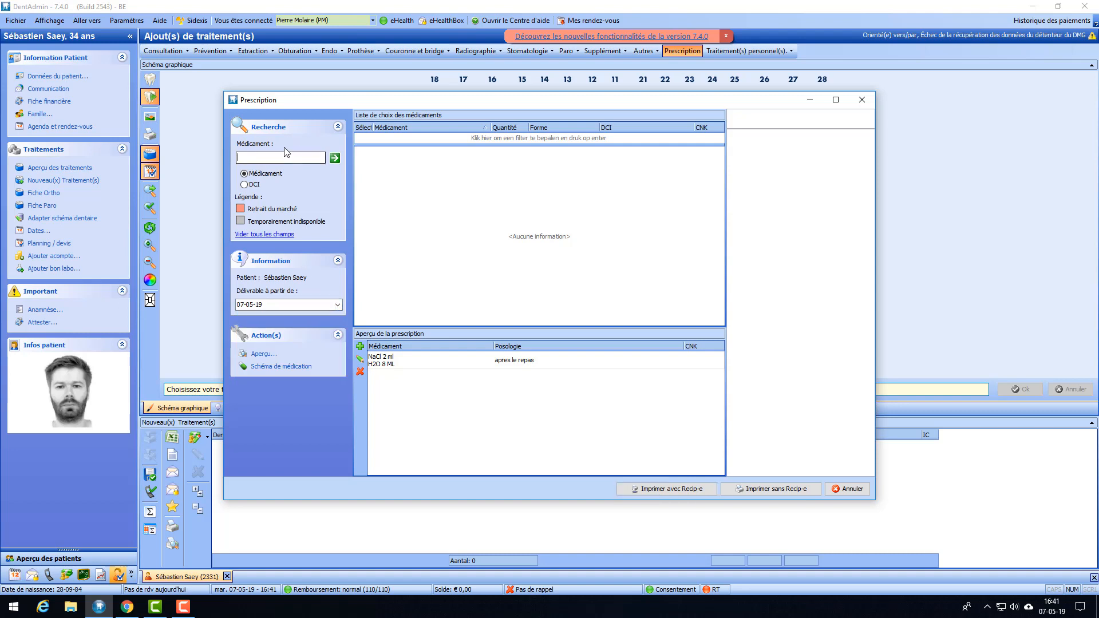
type("dafa")
key("BackSpace")
key("BackSpace")
key("BackSpace")
type("ibupro")
key("Return")
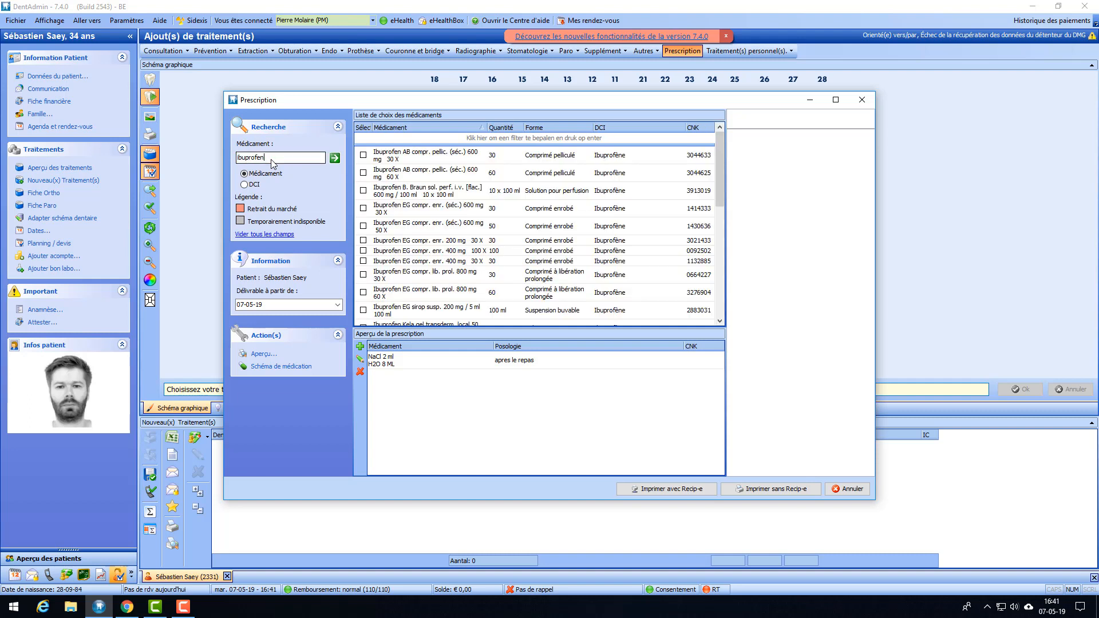
scroll(466, 169, "down", 8)
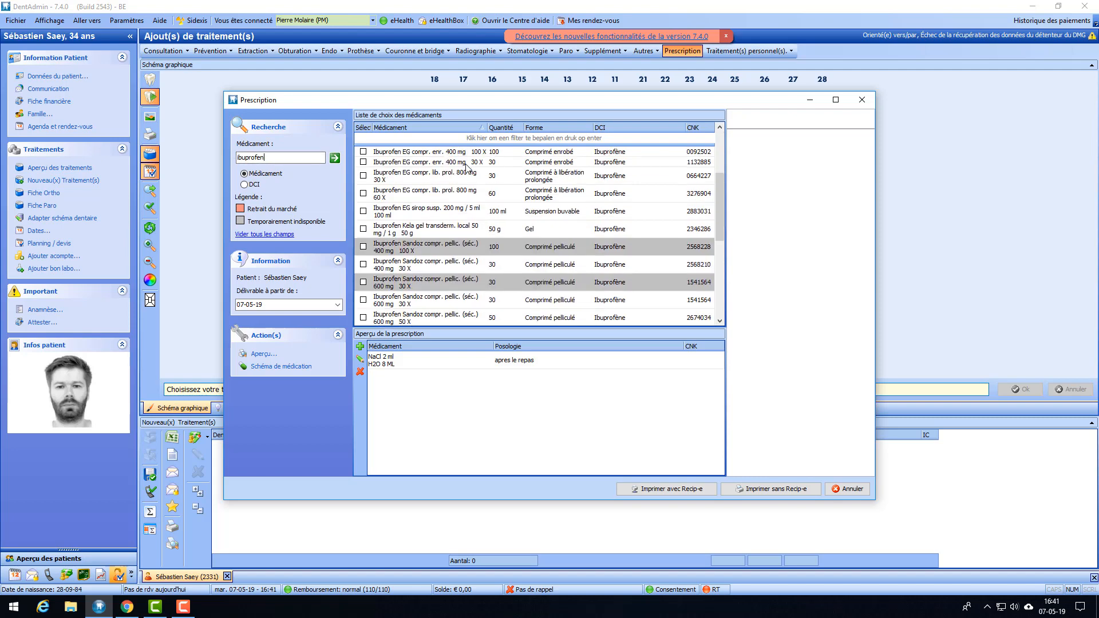
scroll(466, 186, "up", 8)
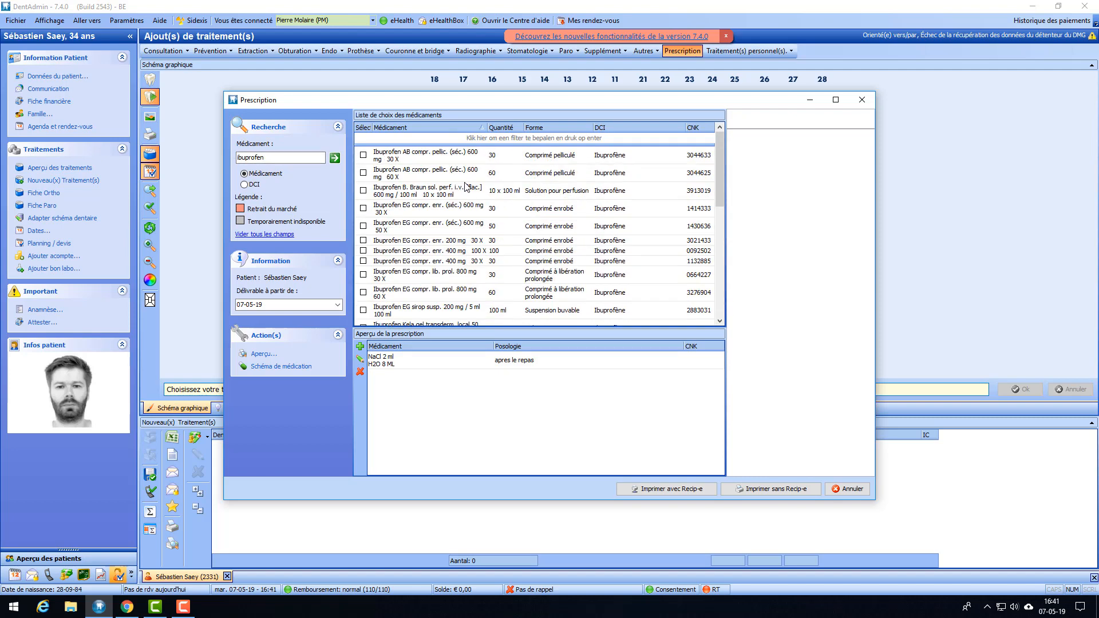
left_click(363, 173)
- Set the posology of Ibuprofen AB 600 mg 60 X to the standard entry "avant dormir" and confirm
double_click(532, 380)
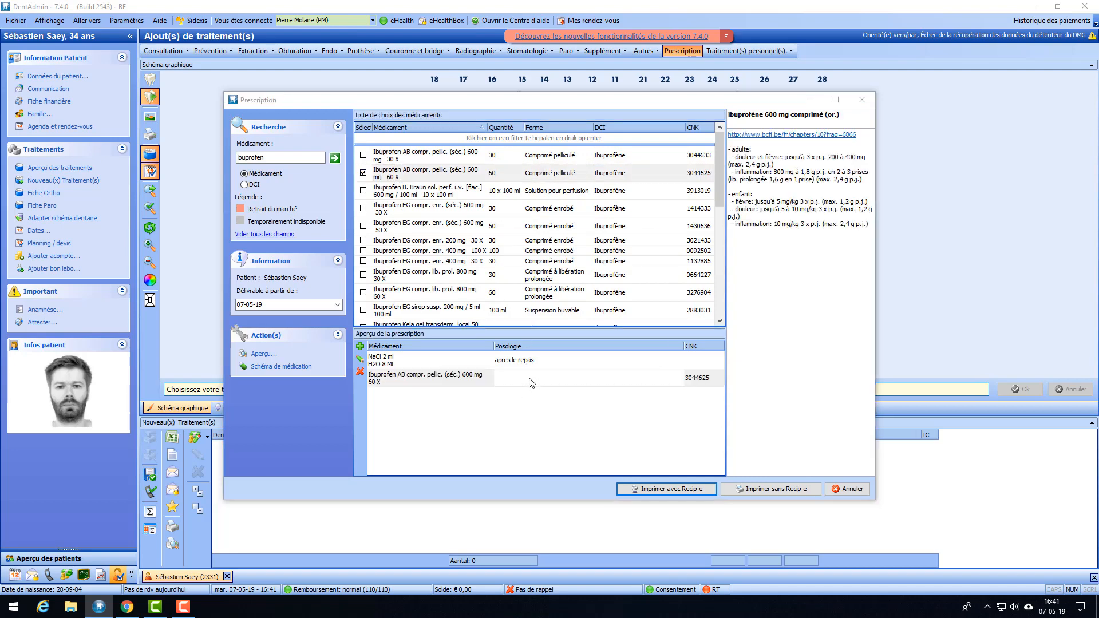
type("avant dormir")
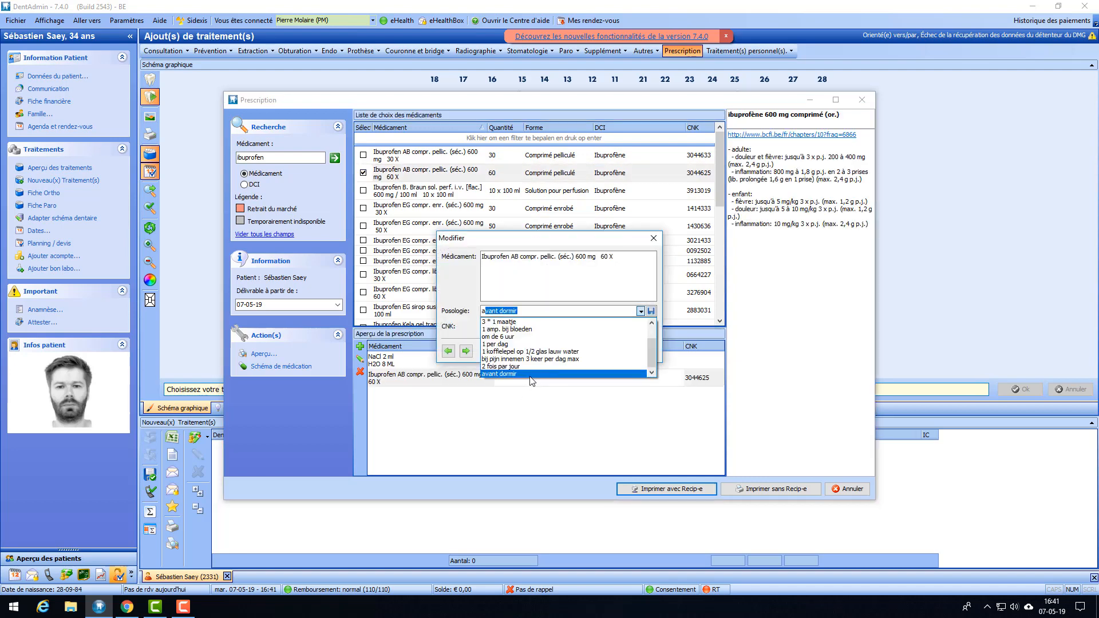
left_click(530, 374)
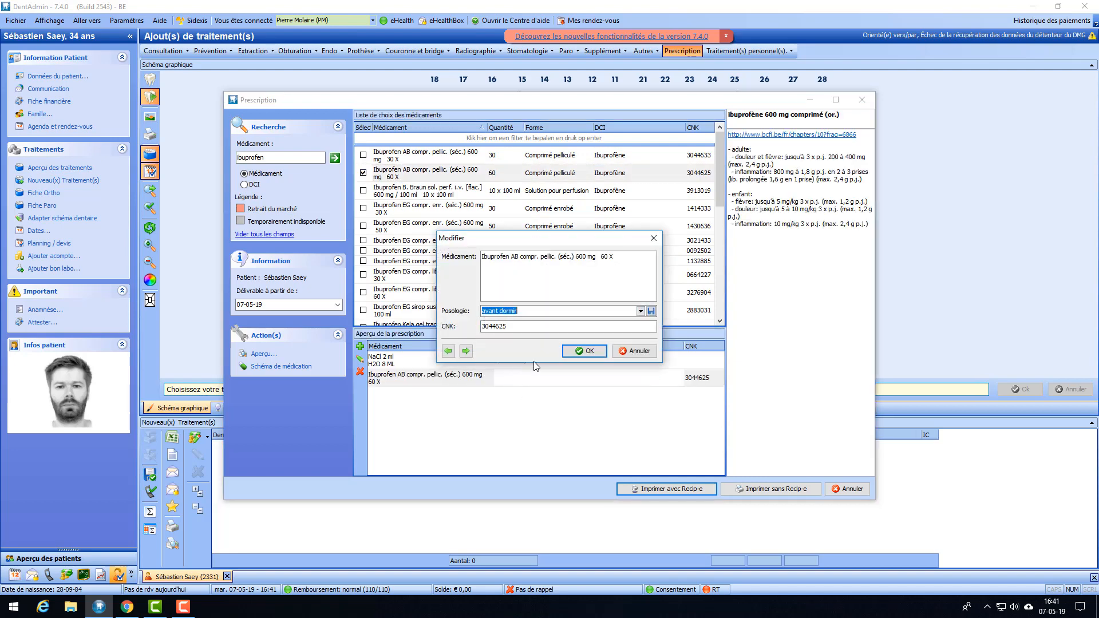
left_click(589, 351)
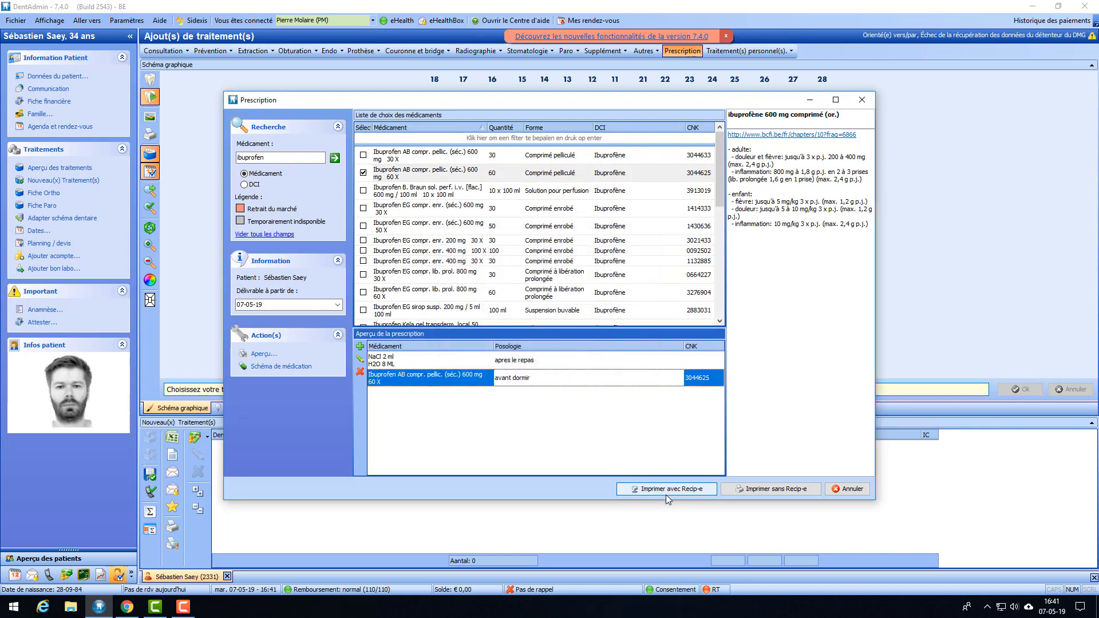
- Print the prescription without Recip-e, view its print preview and close both the preview and the printer status notice
left_click(773, 490)
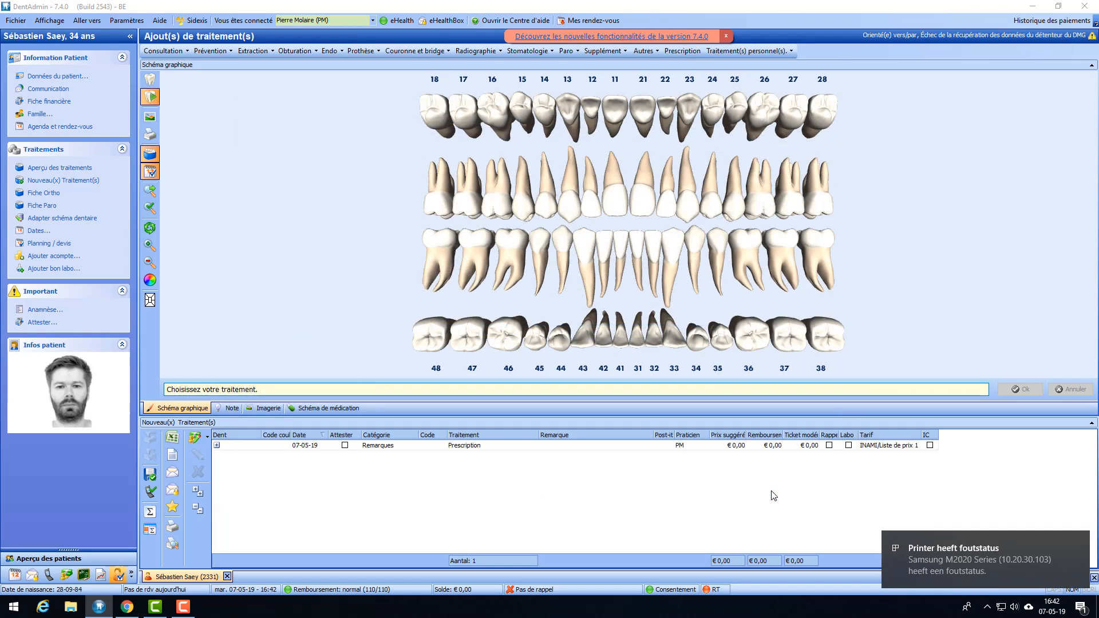
left_click(380, 449)
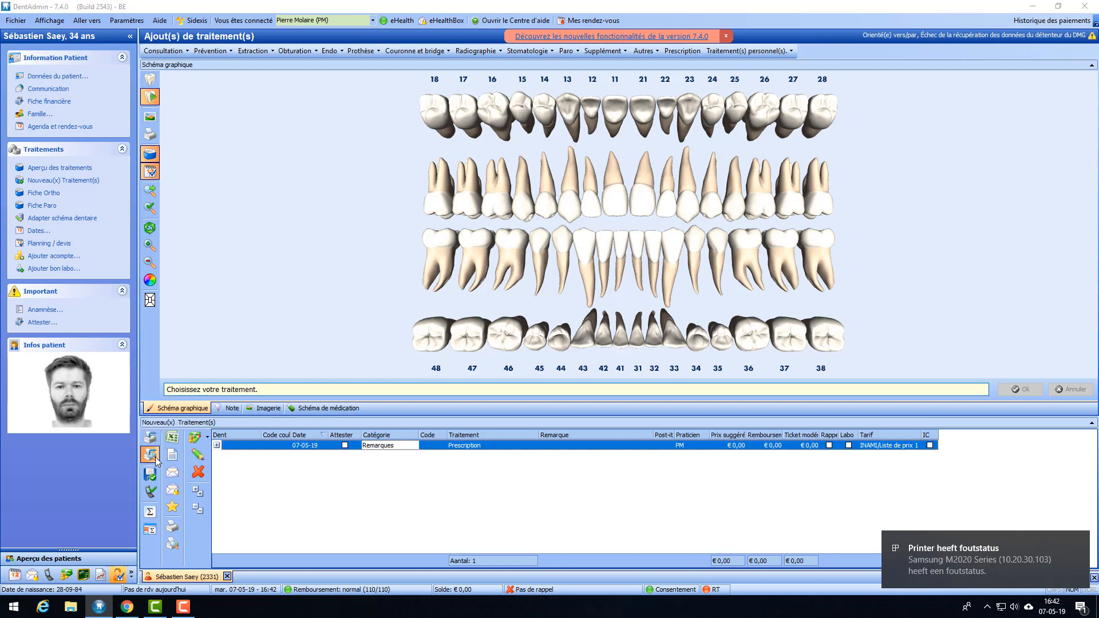
left_click(156, 461)
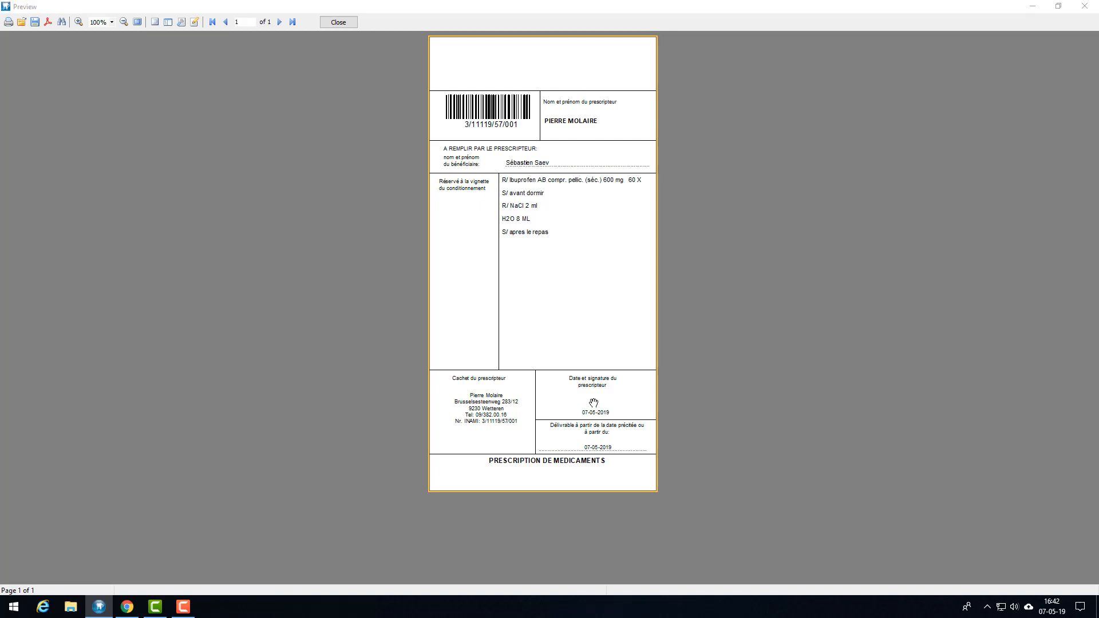
left_click(338, 21)
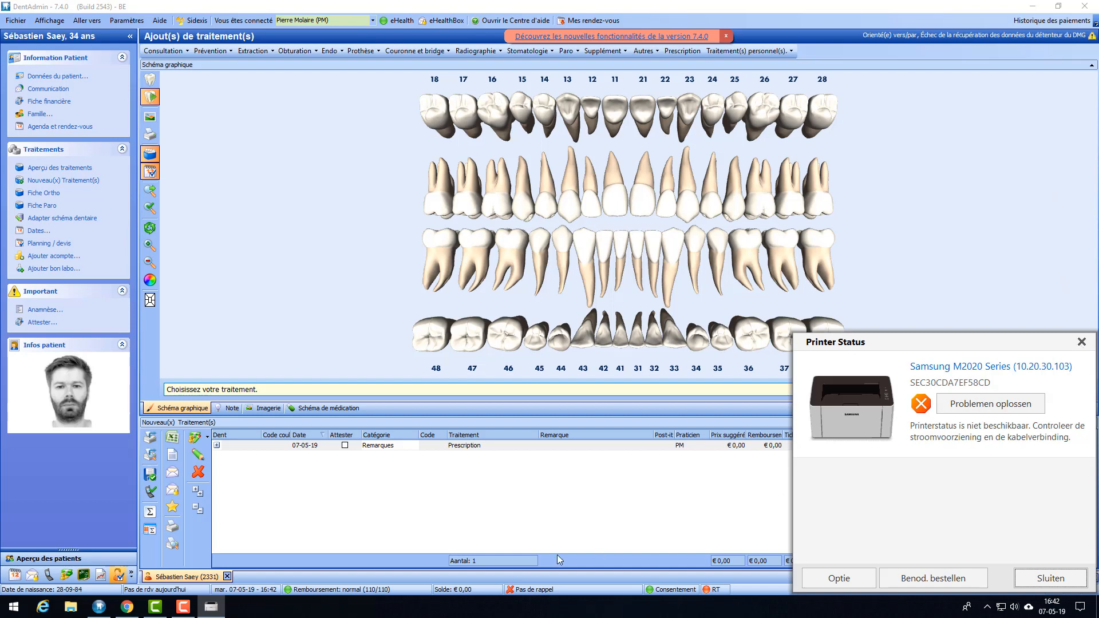
left_click(1081, 343)
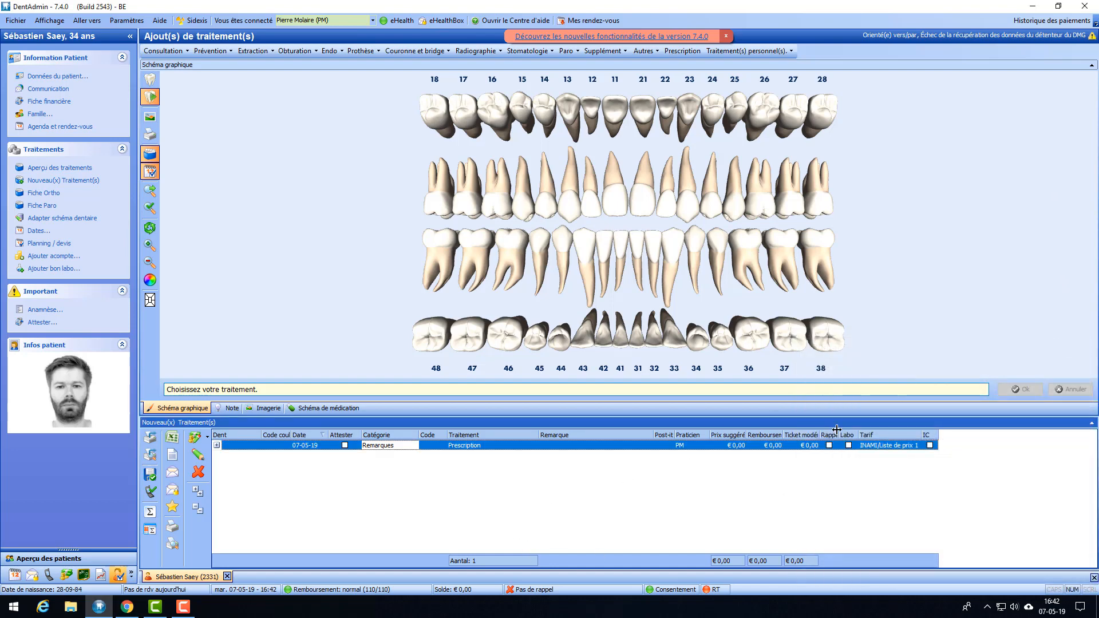